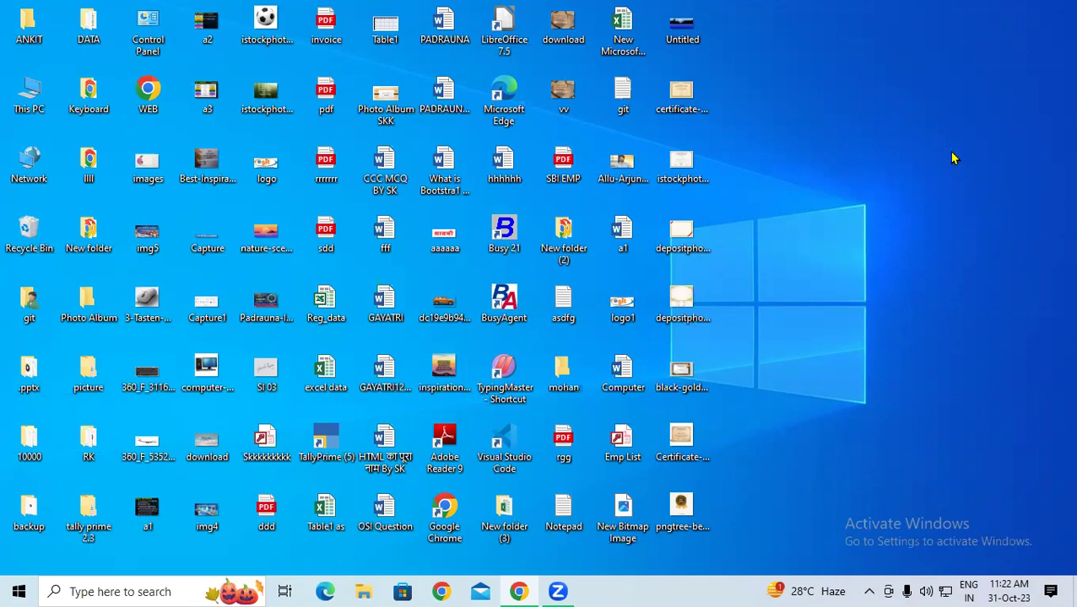
# Step: Launch Excel 2013 from the Windows Run box
pyautogui.press('super+r')
pyautogui.write('EX')
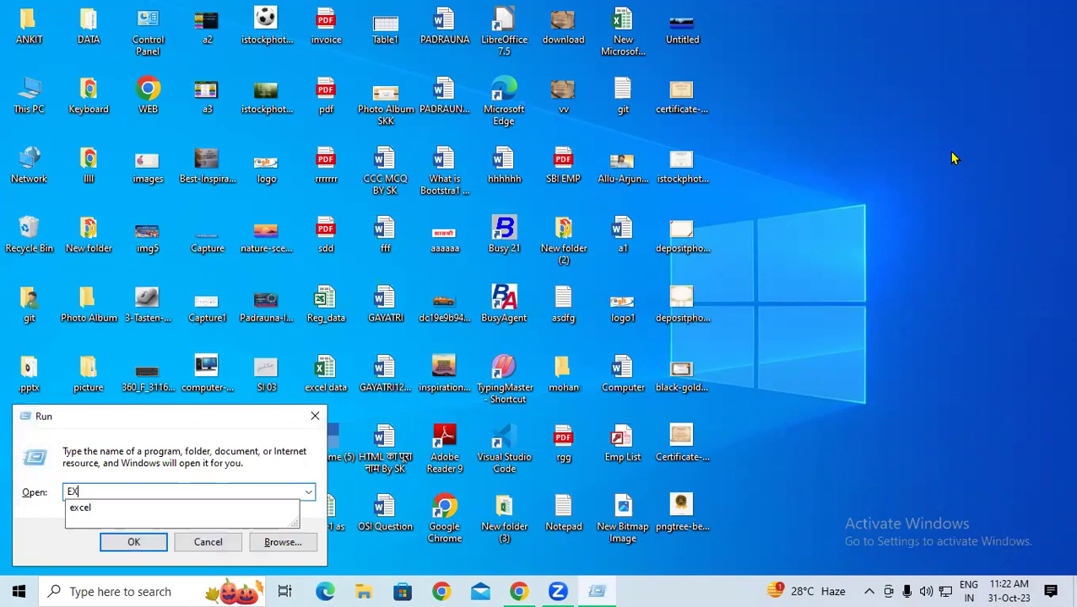
pyautogui.write('L')
pyautogui.press('Return')
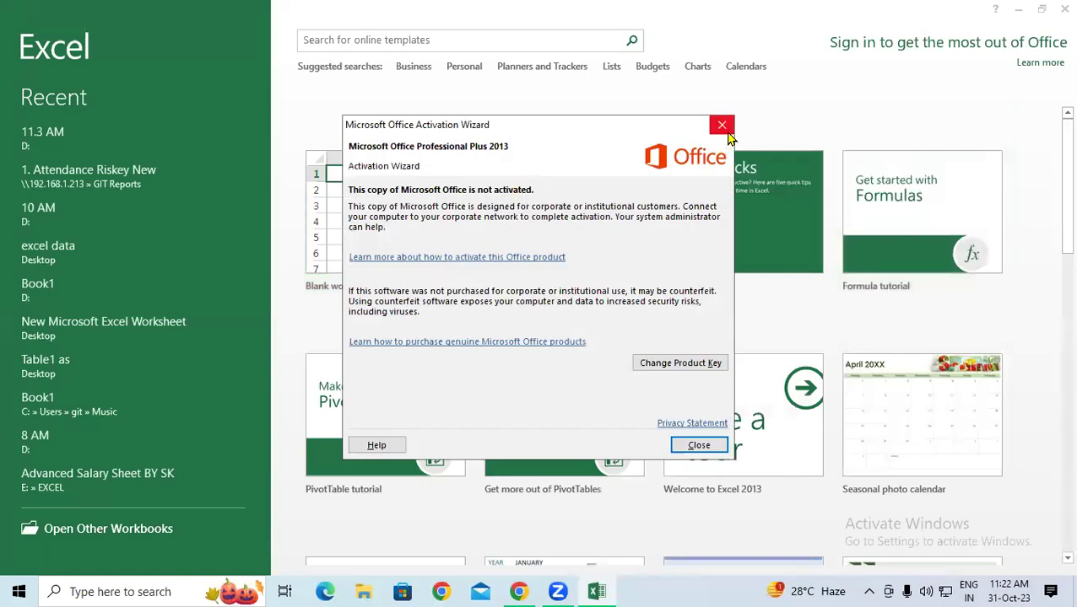
# Step: Dismiss the activation notice and start a new blank workbook
pyautogui.click(724, 128)
pyautogui.click(439, 260)
pyautogui.click(258, 246)
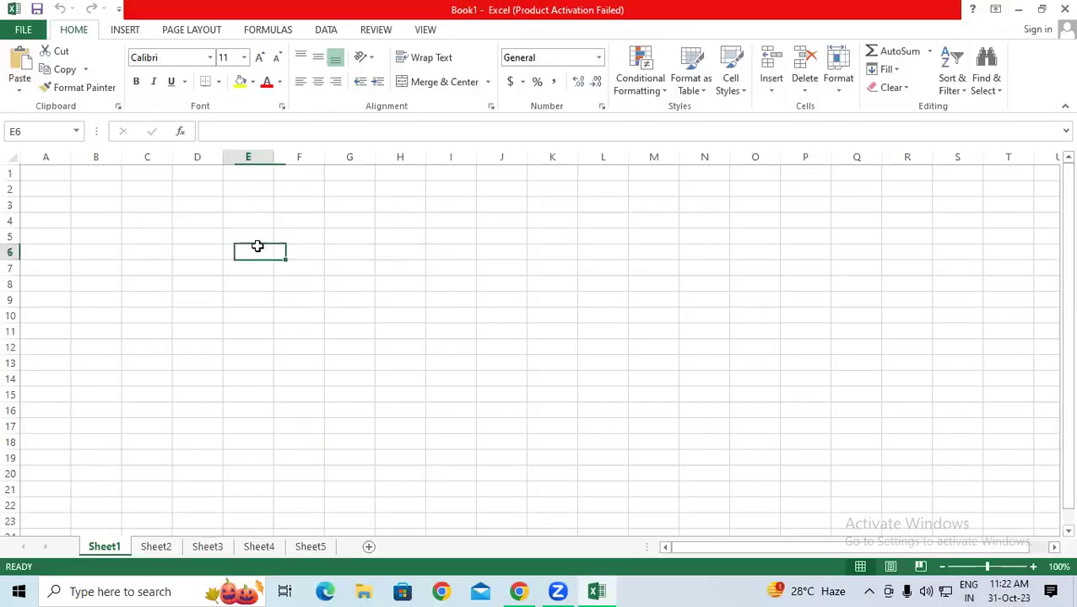
pyautogui.press('Right')
pyautogui.press('Right')
pyautogui.press('Right')
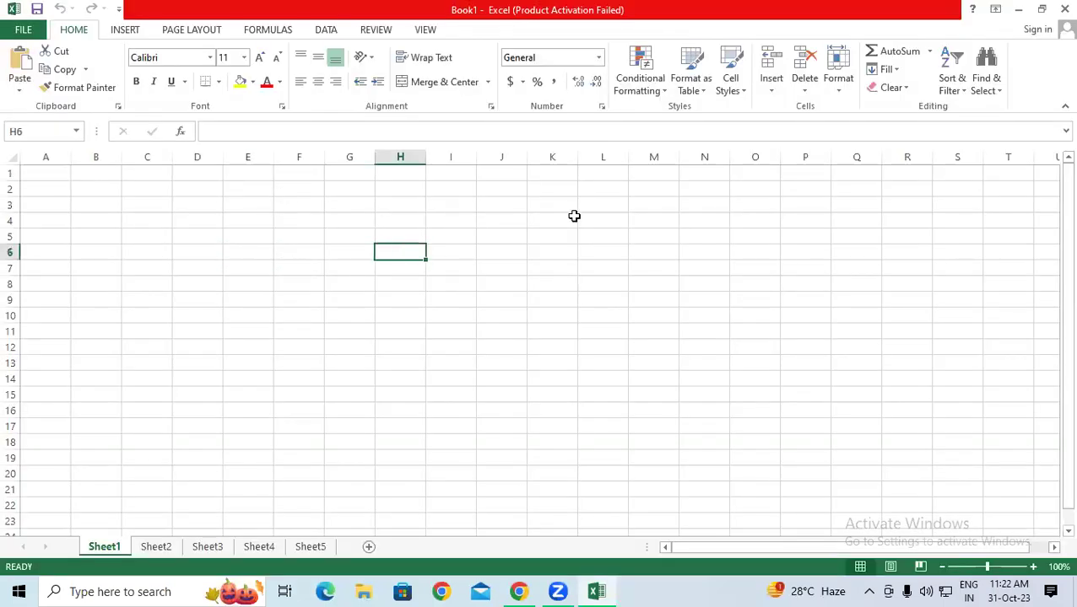
# Step: Remove the trial =CE entry from cell E4, leaving the sheet empty
pyautogui.click(252, 219)
pyautogui.write('=CE')
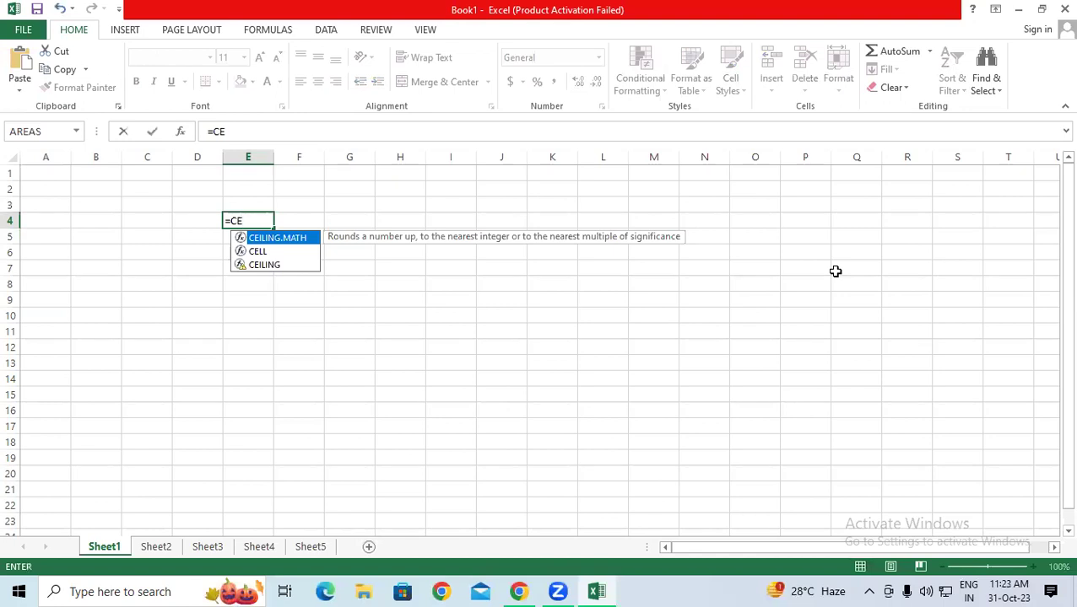
pyautogui.press('BackSpace')
pyautogui.press('BackSpace')
pyautogui.press('BackSpace')
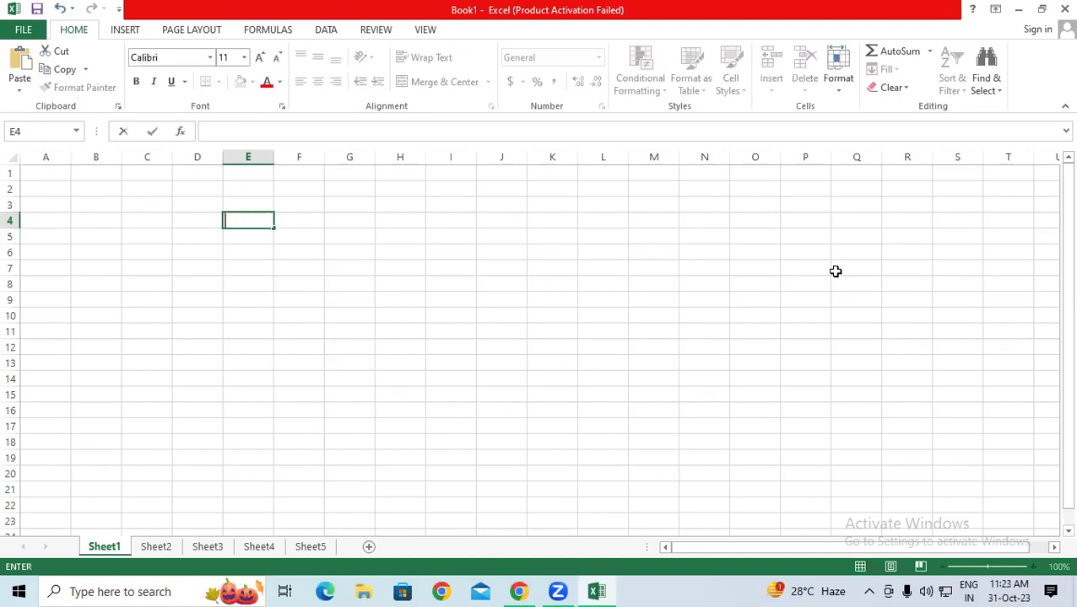
pyautogui.click(490, 309)
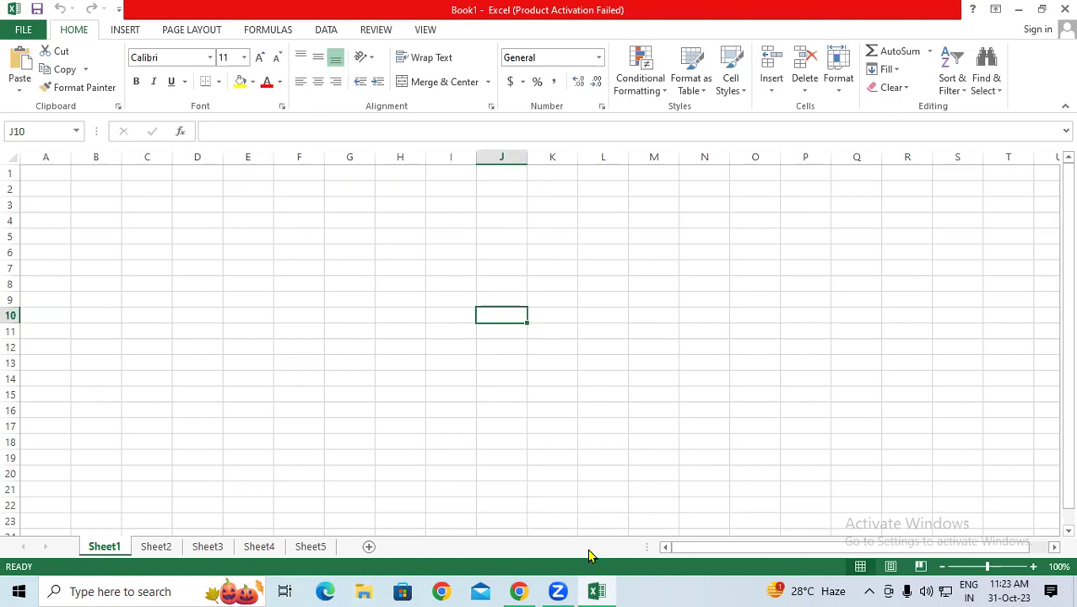
# Step: Handwrite the example 24, 4 over columns K–M with its result 24 underlined
pyautogui.moveTo(543, 211); pyautogui.dragTo(576, 233)
pyautogui.moveTo(580, 195); pyautogui.dragTo(604, 221)
pyautogui.moveTo(582, 196)
pyautogui.mouseDown()
pyautogui.moveTo(582, 236)
pyautogui.moveTo(622, 251)
pyautogui.mouseUp()
pyautogui.moveTo(667, 191); pyautogui.dragTo(667, 221)
pyautogui.moveTo(642, 177)
pyautogui.mouseDown()
pyautogui.moveTo(682, 202)
pyautogui.moveTo(650, 181)
pyautogui.moveTo(559, 187)
pyautogui.mouseUp()
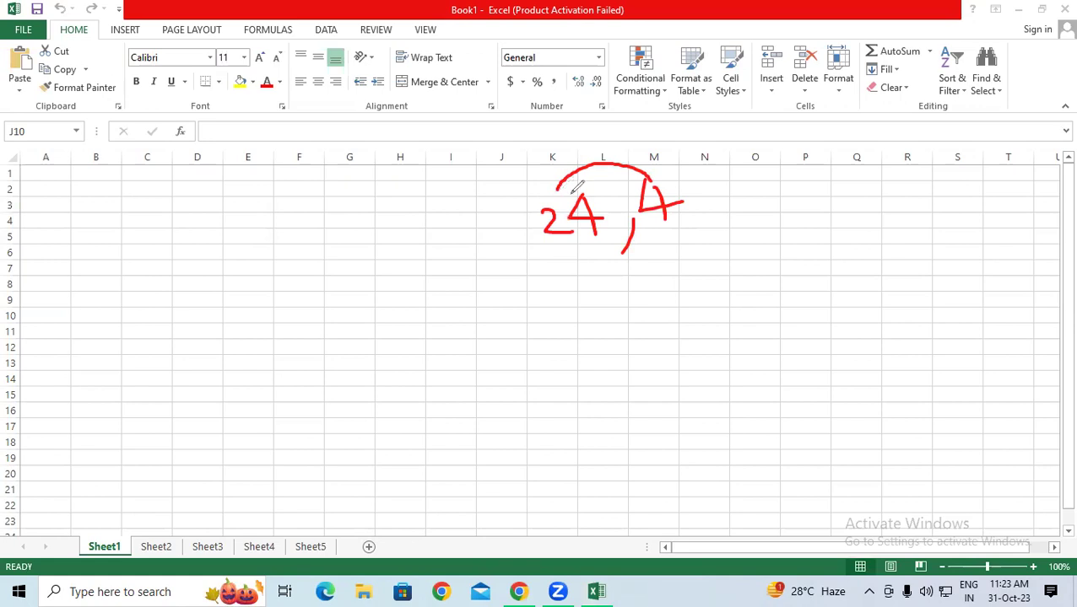
pyautogui.moveTo(595, 372)
pyautogui.mouseDown()
pyautogui.moveTo(661, 349)
pyautogui.moveTo(652, 361)
pyautogui.mouseUp()
pyautogui.moveTo(606, 401)
pyautogui.mouseDown()
pyautogui.moveTo(673, 376)
pyautogui.moveTo(695, 388)
pyautogui.mouseUp()
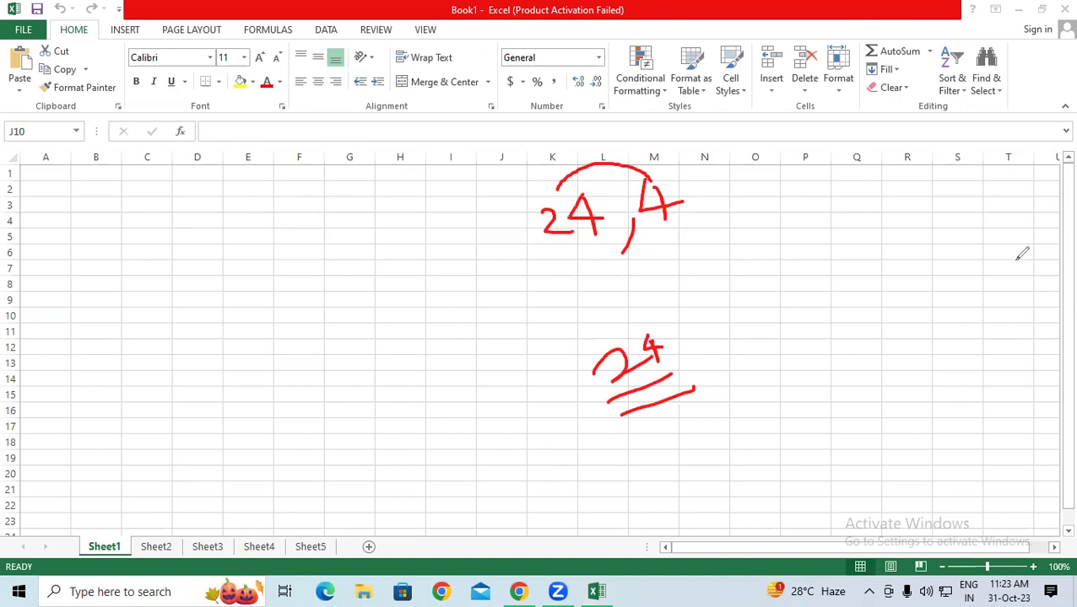
# Step: Handwrite 25, 4 near columns C–E with the result 28 underlined beneath
pyautogui.moveTo(145, 227)
pyautogui.mouseDown()
pyautogui.moveTo(167, 223)
pyautogui.moveTo(198, 244)
pyautogui.mouseUp()
pyautogui.moveTo(182, 204)
pyautogui.mouseDown()
pyautogui.moveTo(177, 233)
pyautogui.moveTo(201, 205)
pyautogui.mouseUp()
pyautogui.moveTo(222, 221); pyautogui.dragTo(223, 238)
pyautogui.moveTo(272, 214)
pyautogui.mouseDown()
pyautogui.moveTo(267, 170)
pyautogui.moveTo(282, 198)
pyautogui.mouseUp()
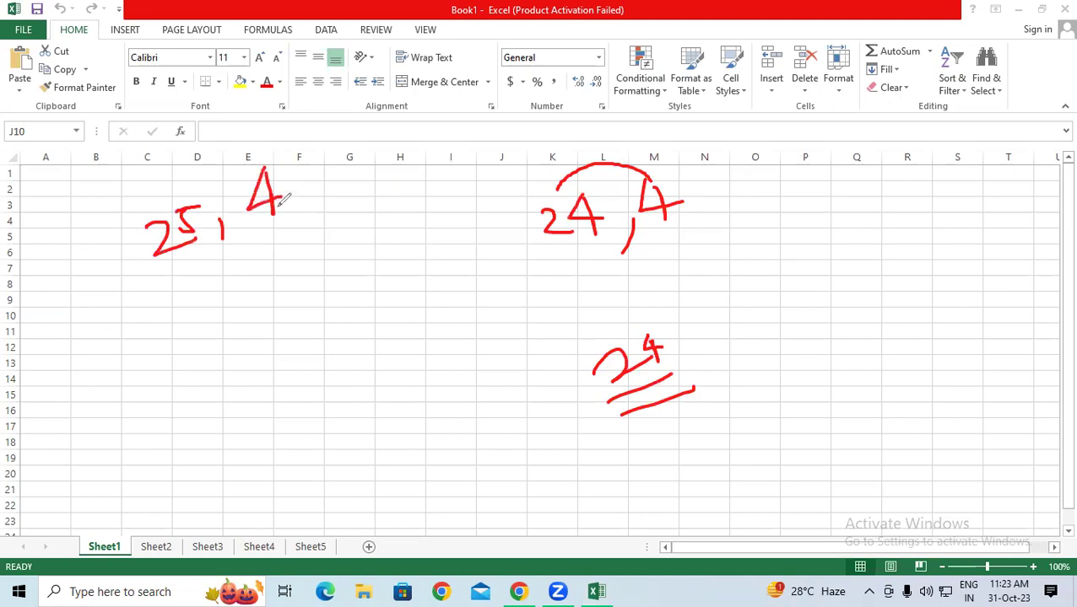
pyautogui.moveTo(153, 288); pyautogui.dragTo(283, 253)
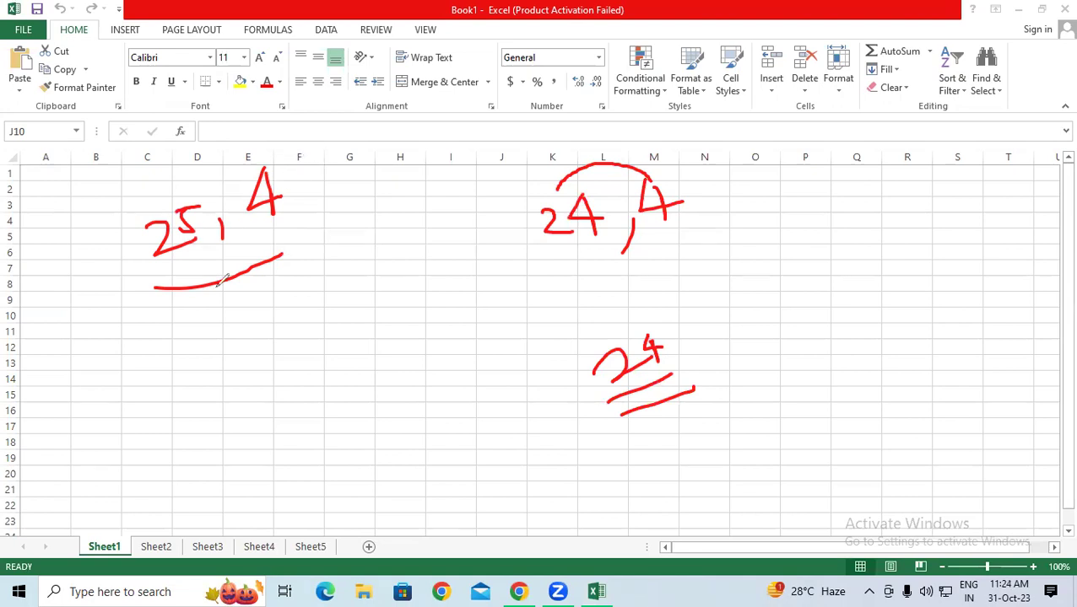
pyautogui.moveTo(211, 343); pyautogui.dragTo(239, 374)
pyautogui.moveTo(244, 324); pyautogui.dragTo(238, 341)
pyautogui.moveTo(206, 395); pyautogui.dragTo(325, 349)
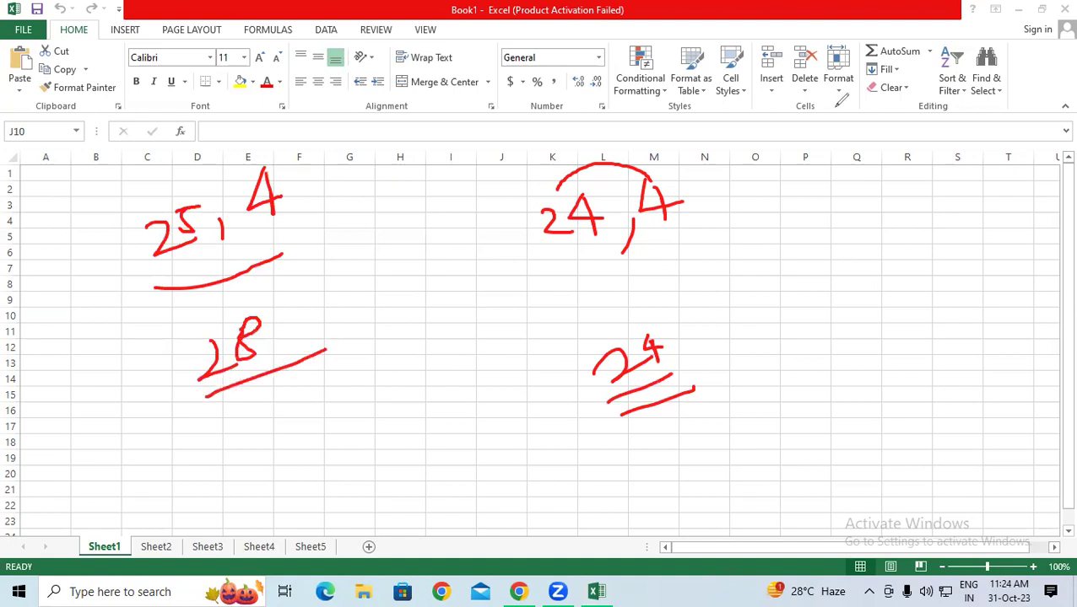
# Step: Add an arc and underline to the 24 note, plus an emphasis arc above the sheet
pyautogui.moveTo(660, 169)
pyautogui.mouseDown()
pyautogui.moveTo(612, 140)
pyautogui.moveTo(572, 193)
pyautogui.mouseUp()
pyautogui.moveTo(537, 266); pyautogui.dragTo(621, 263)
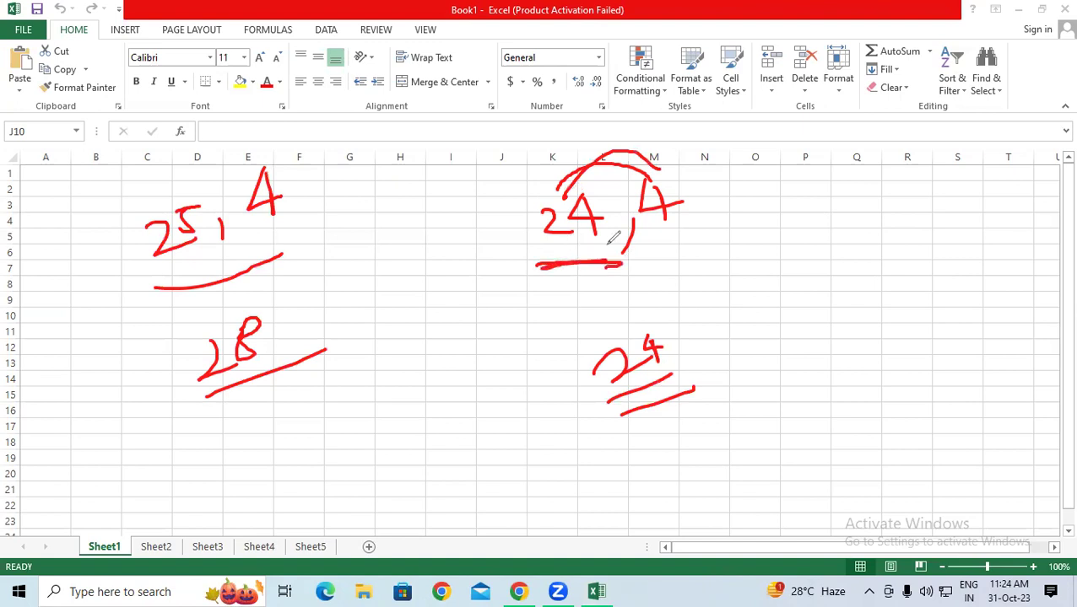
pyautogui.moveTo(395, 22); pyautogui.dragTo(398, 94)
pyautogui.moveTo(408, 57)
pyautogui.mouseDown()
pyautogui.moveTo(419, 49)
pyautogui.moveTo(550, 64)
pyautogui.moveTo(547, 95)
pyautogui.mouseUp()
# Step: Write Ceiling above the sheet and the example 27,5 rounding to 30
pyautogui.click(498, 30)
pyautogui.moveTo(379, 131); pyautogui.dragTo(545, 71)
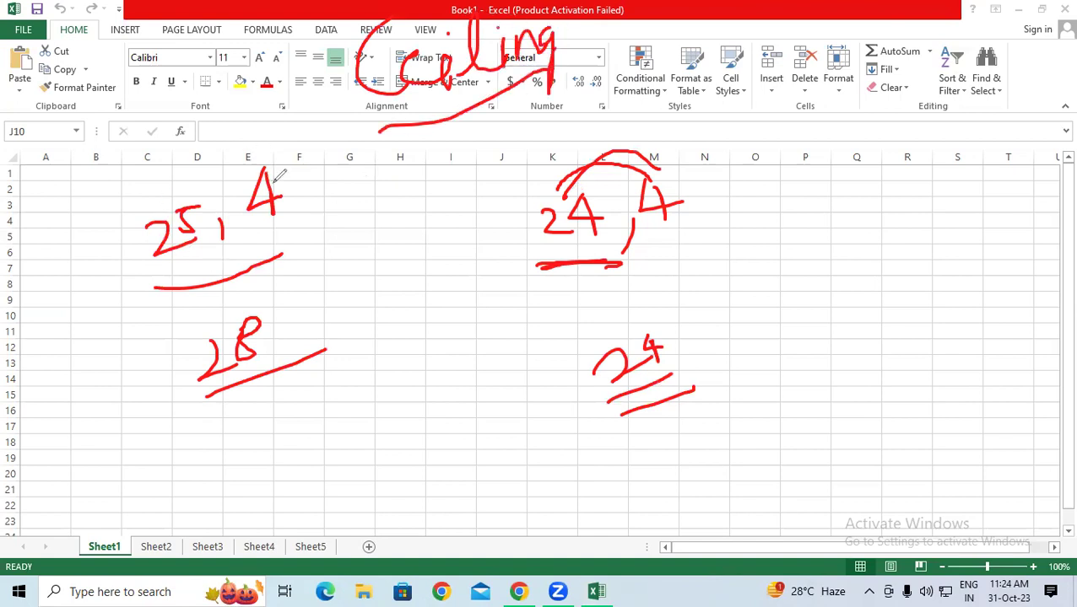
pyautogui.moveTo(796, 179)
pyautogui.mouseDown()
pyautogui.moveTo(843, 201)
pyautogui.moveTo(857, 165)
pyautogui.moveTo(866, 195)
pyautogui.moveTo(899, 218)
pyautogui.mouseUp()
pyautogui.moveTo(926, 154)
pyautogui.mouseDown()
pyautogui.moveTo(927, 184)
pyautogui.moveTo(958, 141)
pyautogui.mouseUp()
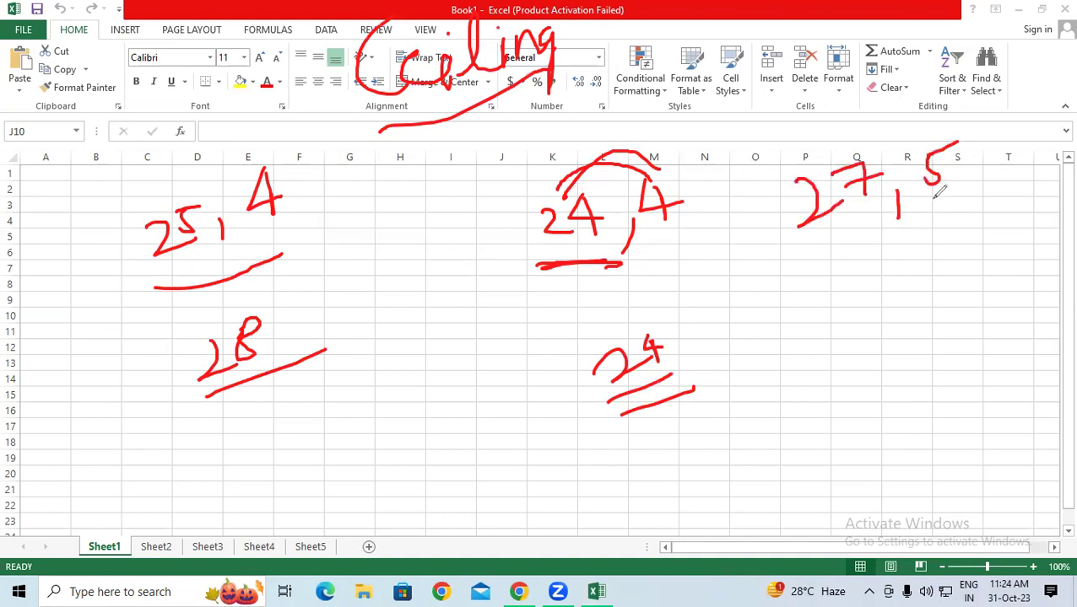
pyautogui.moveTo(805, 255); pyautogui.dragTo(952, 231)
pyautogui.moveTo(918, 284); pyautogui.dragTo(906, 332)
pyautogui.moveTo(955, 282)
pyautogui.mouseDown()
pyautogui.moveTo(970, 307)
pyautogui.moveTo(949, 279)
pyautogui.mouseUp()
# Step: Handwrite 30,5 at the lower right, underlined, with the result 30
pyautogui.click(818, 501)
pyautogui.moveTo(763, 432)
pyautogui.mouseDown()
pyautogui.moveTo(775, 419)
pyautogui.moveTo(793, 457)
pyautogui.mouseUp()
pyautogui.moveTo(832, 411); pyautogui.dragTo(871, 466)
pyautogui.moveTo(899, 389); pyautogui.dragTo(929, 419)
pyautogui.moveTo(958, 349); pyautogui.dragTo(901, 382)
pyautogui.moveTo(924, 401); pyautogui.dragTo(929, 413)
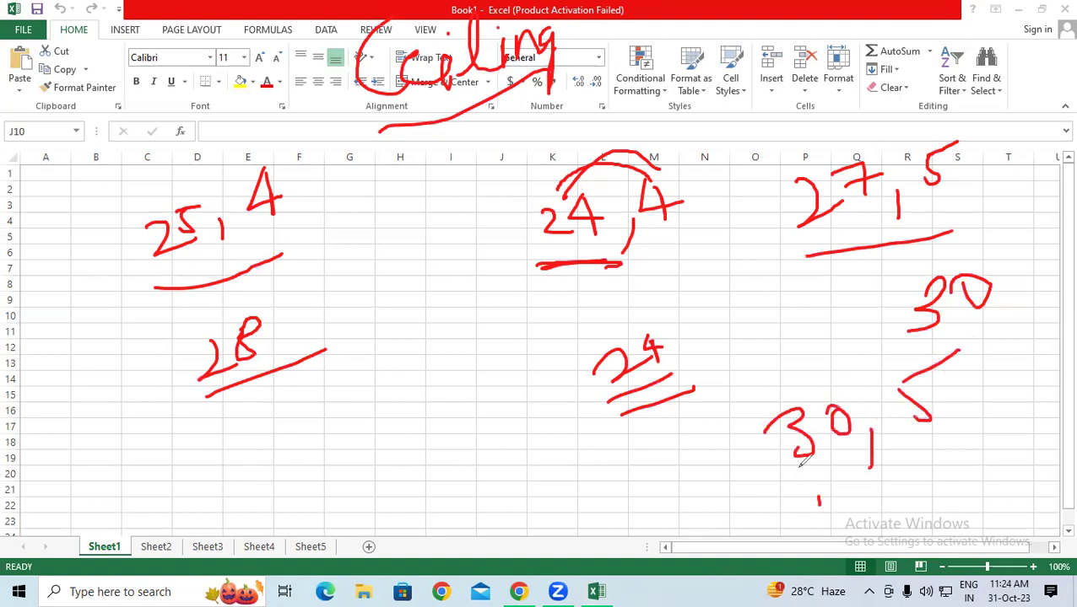
pyautogui.moveTo(793, 494); pyautogui.dragTo(1034, 449)
pyautogui.moveTo(883, 492)
pyautogui.mouseDown()
pyautogui.moveTo(928, 511)
pyautogui.moveTo(916, 533)
pyautogui.mouseUp()
pyautogui.moveTo(967, 506); pyautogui.dragTo(956, 498)
# Step: Handwrite the word Ceiling in the middle of the sheet
pyautogui.moveTo(324, 411)
pyautogui.mouseDown()
pyautogui.moveTo(338, 404)
pyautogui.moveTo(361, 440)
pyautogui.mouseUp()
pyautogui.moveTo(364, 412); pyautogui.dragTo(405, 410)
pyautogui.click(394, 369)
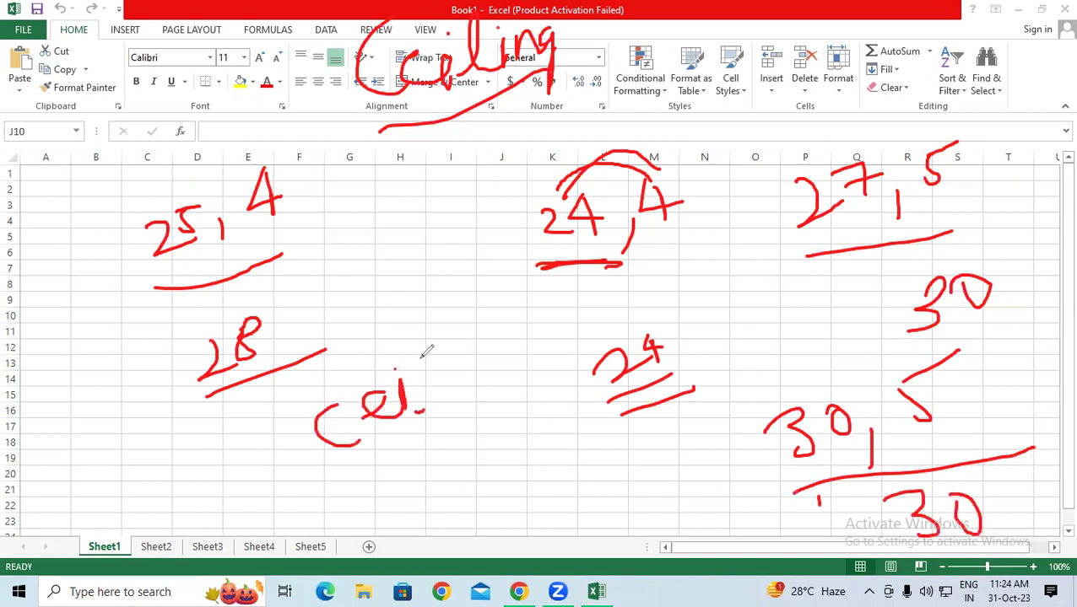
pyautogui.moveTo(432, 346); pyautogui.dragTo(422, 408)
pyautogui.moveTo(447, 362); pyautogui.dragTo(449, 396)
pyautogui.moveTo(463, 353); pyautogui.dragTo(464, 387)
pyautogui.moveTo(472, 387)
pyautogui.mouseDown()
pyautogui.moveTo(533, 317)
pyautogui.moveTo(518, 390)
pyautogui.mouseUp()
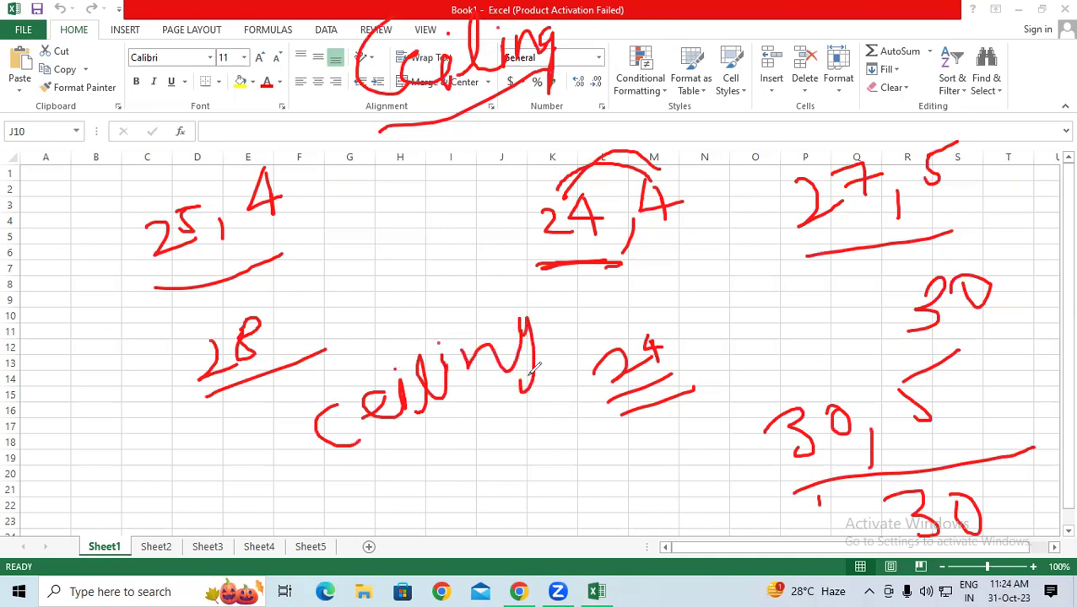
# Step: Underline Ceiling and handwrite the word Floor below it
pyautogui.moveTo(328, 469); pyautogui.dragTo(606, 360)
pyautogui.moveTo(386, 486); pyautogui.dragTo(388, 529)
pyautogui.moveTo(384, 487); pyautogui.dragTo(445, 467)
pyautogui.moveTo(388, 506); pyautogui.dragTo(435, 504)
pyautogui.moveTo(464, 469)
pyautogui.mouseDown()
pyautogui.moveTo(460, 517)
pyautogui.moveTo(481, 466)
pyautogui.moveTo(530, 456)
pyautogui.mouseUp()
pyautogui.moveTo(516, 476); pyautogui.dragTo(564, 395)
# Step: Write 24 beside the 25, 4 note and add an underlined example at the top right
pyautogui.moveTo(277, 203); pyautogui.dragTo(168, 204)
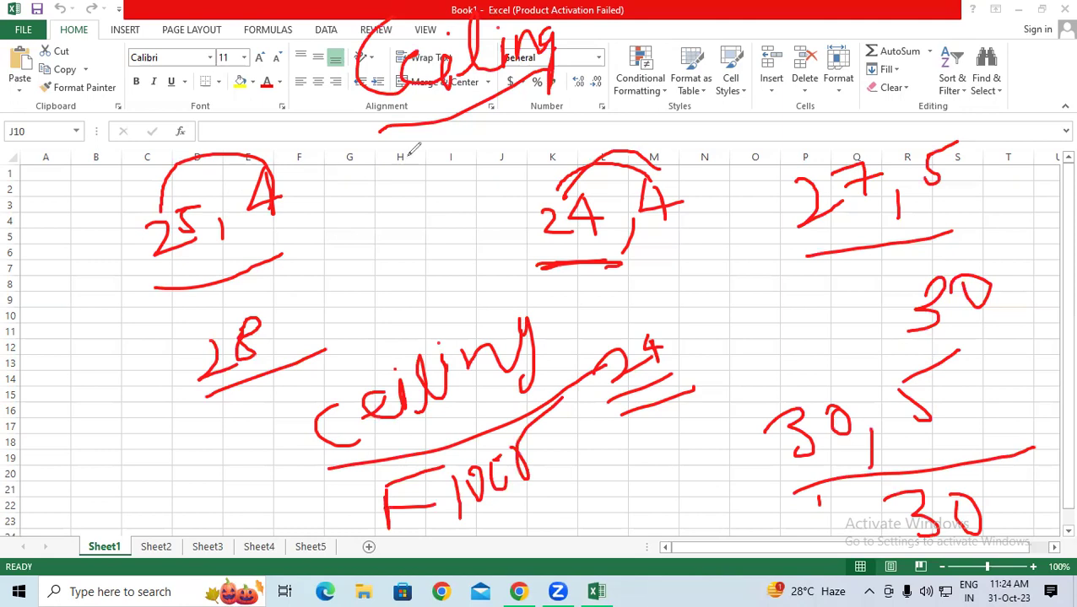
pyautogui.moveTo(302, 196); pyautogui.dragTo(336, 211)
pyautogui.moveTo(356, 157)
pyautogui.mouseDown()
pyautogui.moveTo(382, 175)
pyautogui.moveTo(374, 221)
pyautogui.mouseUp()
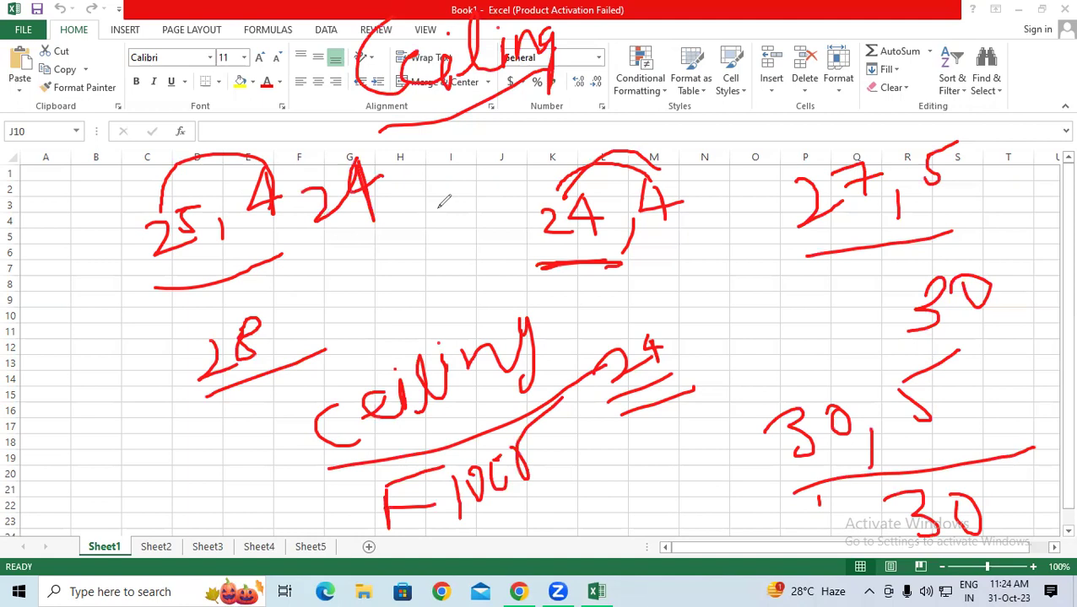
pyautogui.moveTo(726, 54); pyautogui.dragTo(781, 77)
pyautogui.moveTo(791, 36)
pyautogui.mouseDown()
pyautogui.moveTo(793, 69)
pyautogui.moveTo(803, 46)
pyautogui.moveTo(835, 54)
pyautogui.mouseUp()
pyautogui.moveTo(869, 6)
pyautogui.mouseDown()
pyautogui.moveTo(871, 63)
pyautogui.moveTo(883, 27)
pyautogui.mouseUp()
pyautogui.moveTo(731, 125); pyautogui.dragTo(849, 71)
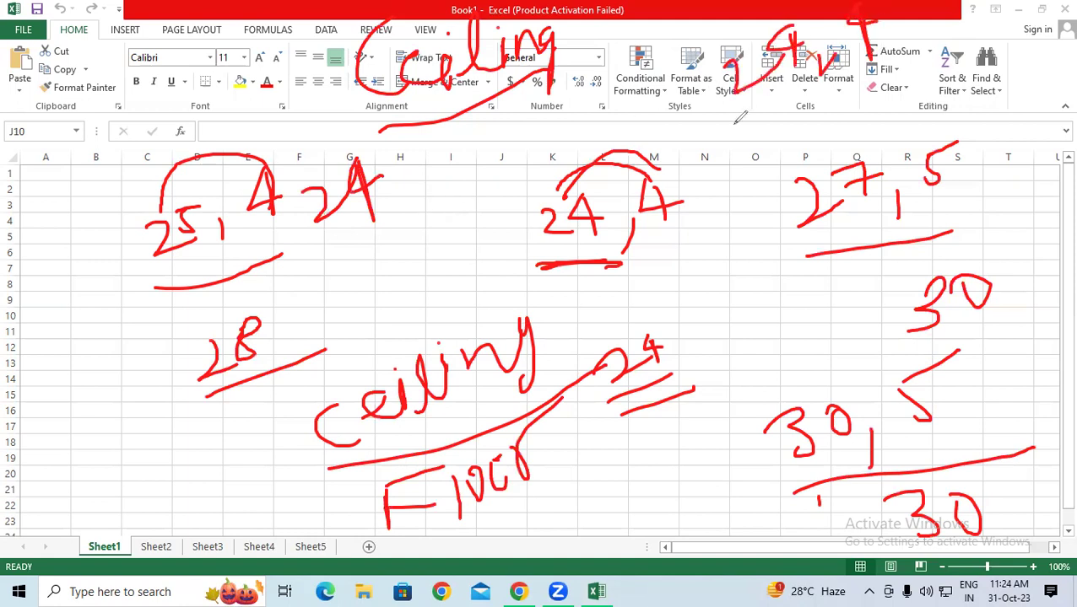
pyautogui.moveTo(841, 113); pyautogui.dragTo(782, 143)
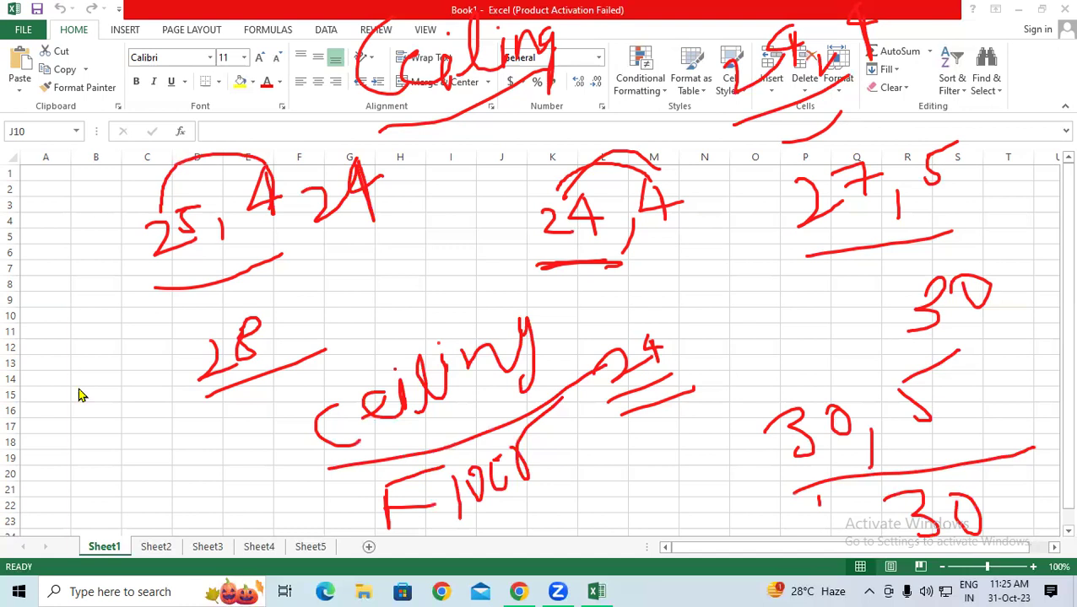
# Step: Clear the handwritten notes and zoom in on the worksheet
pyautogui.press('e')
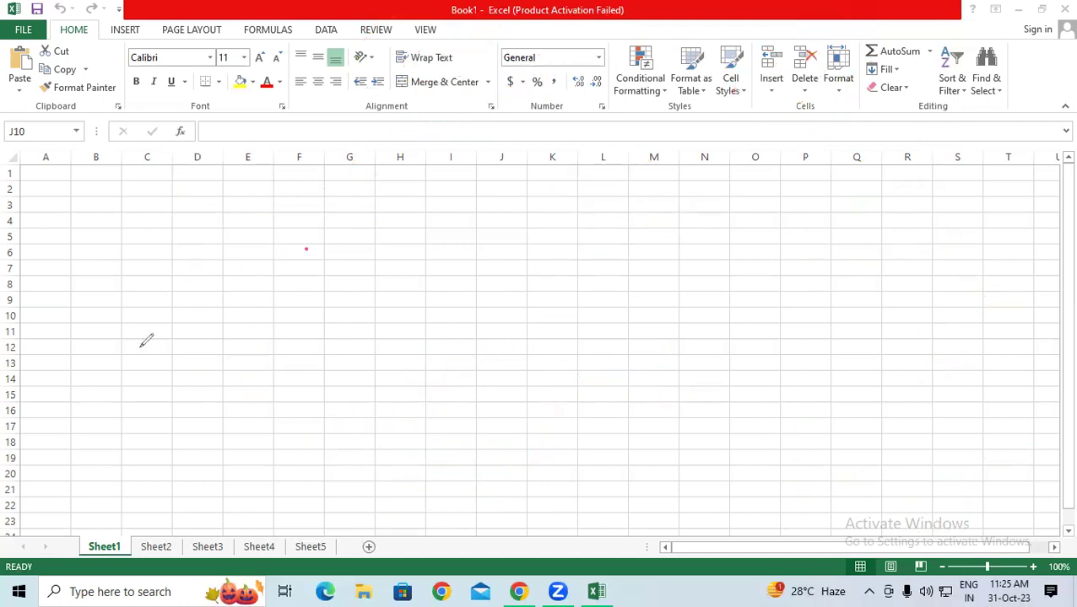
pyautogui.click(248, 239)
pyautogui.click(556, 202)
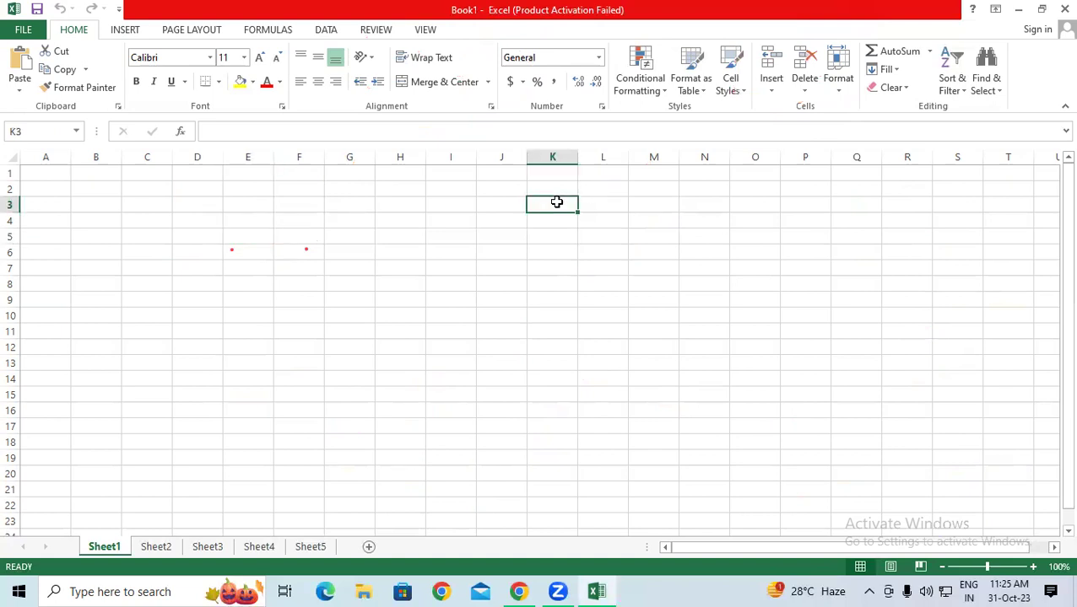
pyautogui.click(1034, 568)
pyautogui.click(1034, 568)
pyautogui.click(1033, 568)
pyautogui.click(1034, 568)
# Step: Enter =CEILING(25,5) in D3 so it shows 25
pyautogui.click(310, 225)
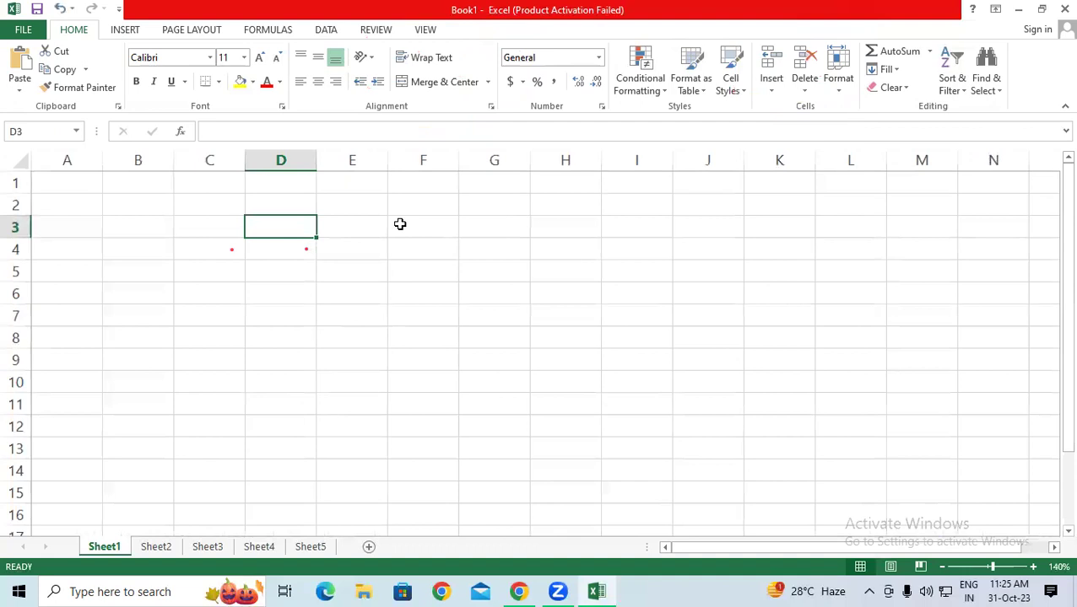
pyautogui.write('=CEI')
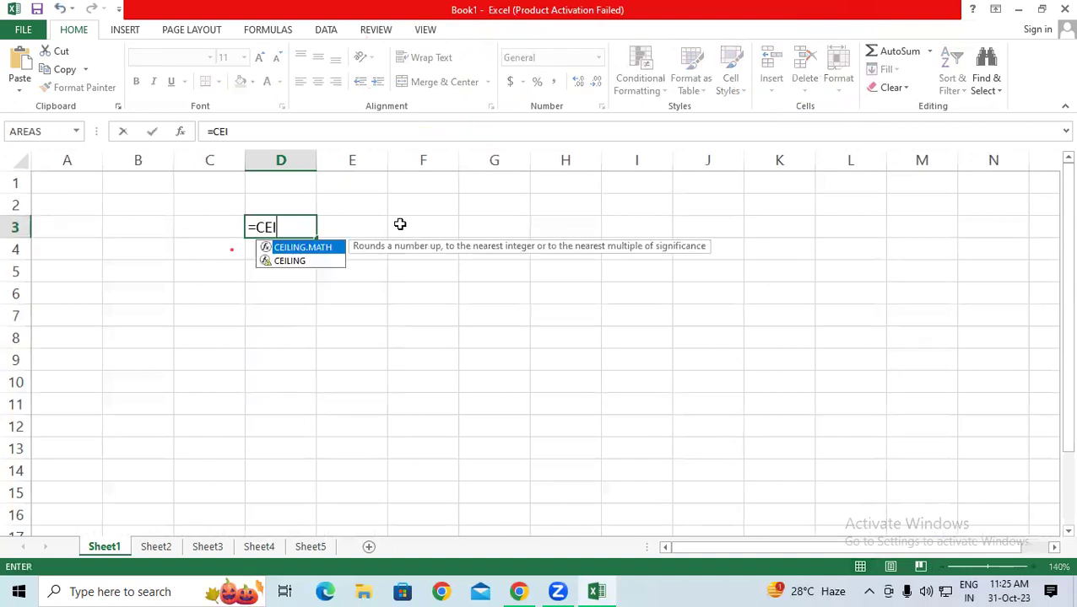
pyautogui.press('Down')
pyautogui.press('Tab')
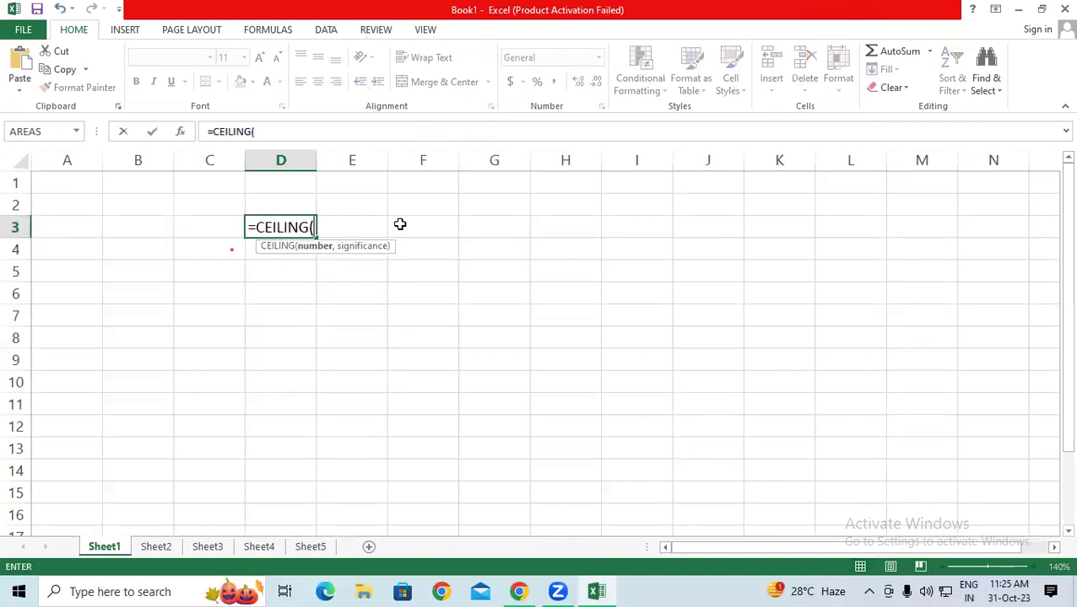
pyautogui.write('25,5')
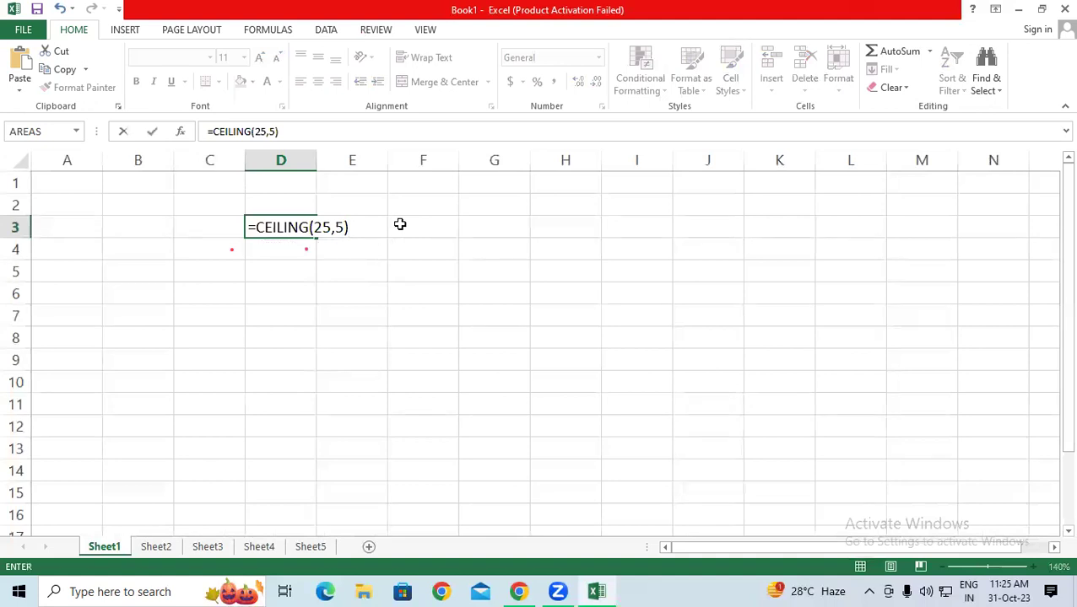
pyautogui.press('Return')
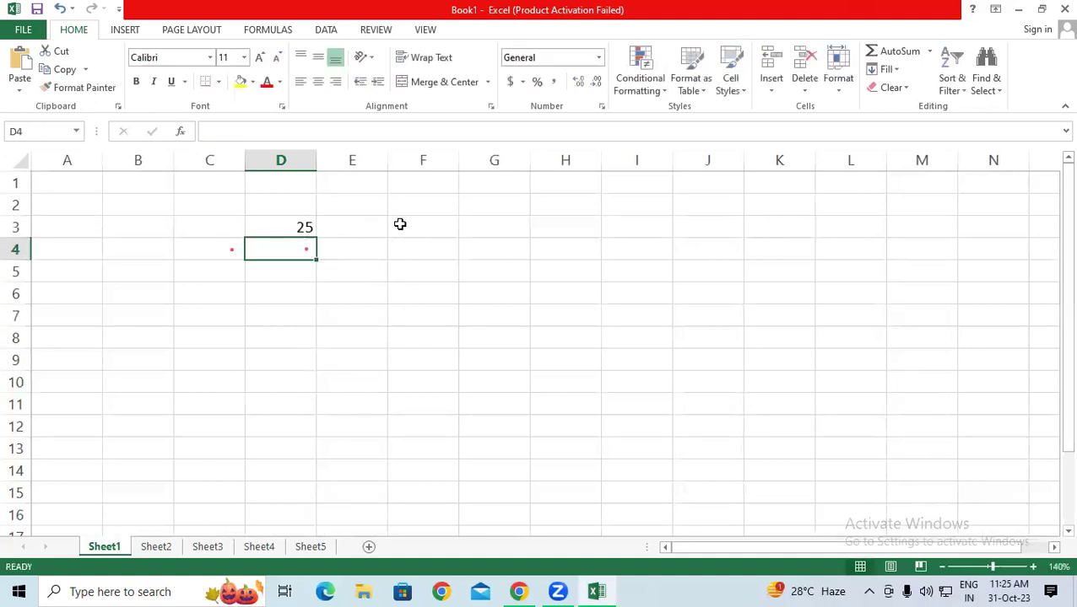
# Step: Enter =CEILING(26,5) in D4 so it shows 30
pyautogui.write('=CE')
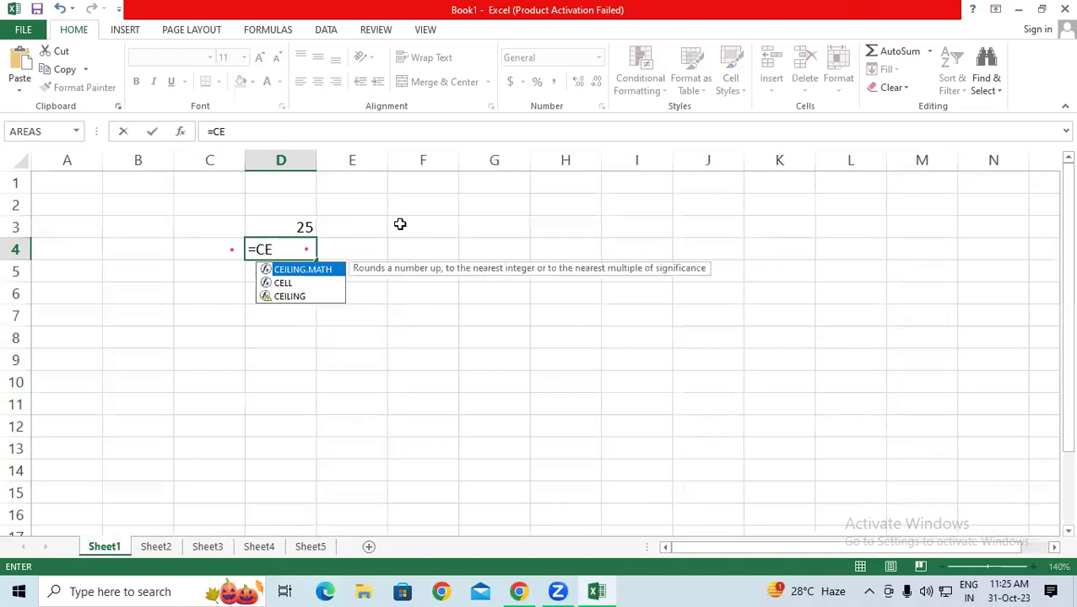
pyautogui.press('Down')
pyautogui.press('Down')
pyautogui.press('Tab')
pyautogui.write('26,5')
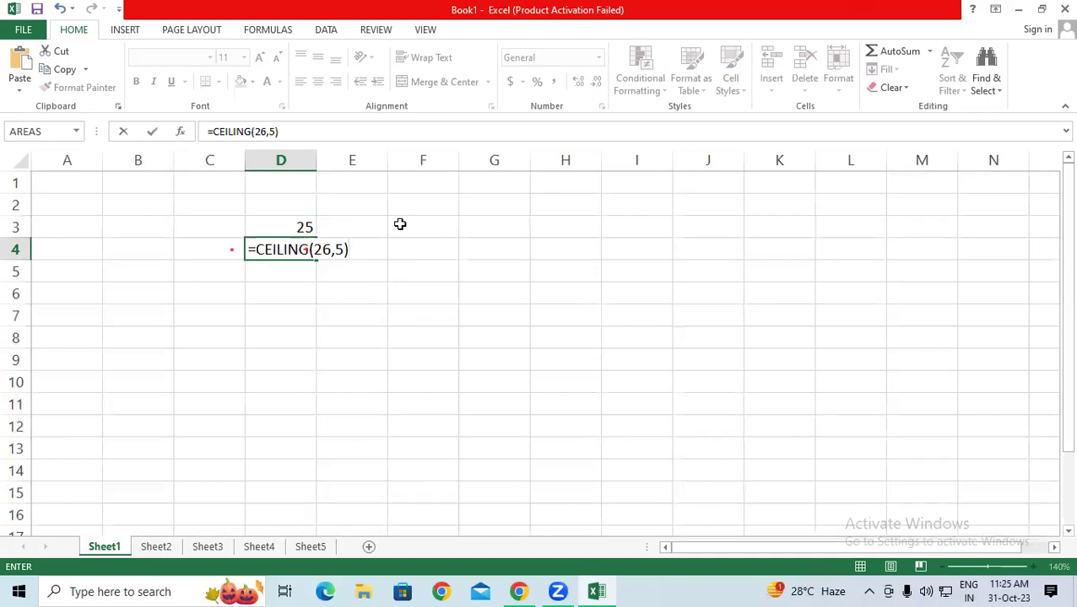
pyautogui.press('Return')
# Step: Enter =FLOOR(26,5) in D5 so it shows 25
pyautogui.write('=')
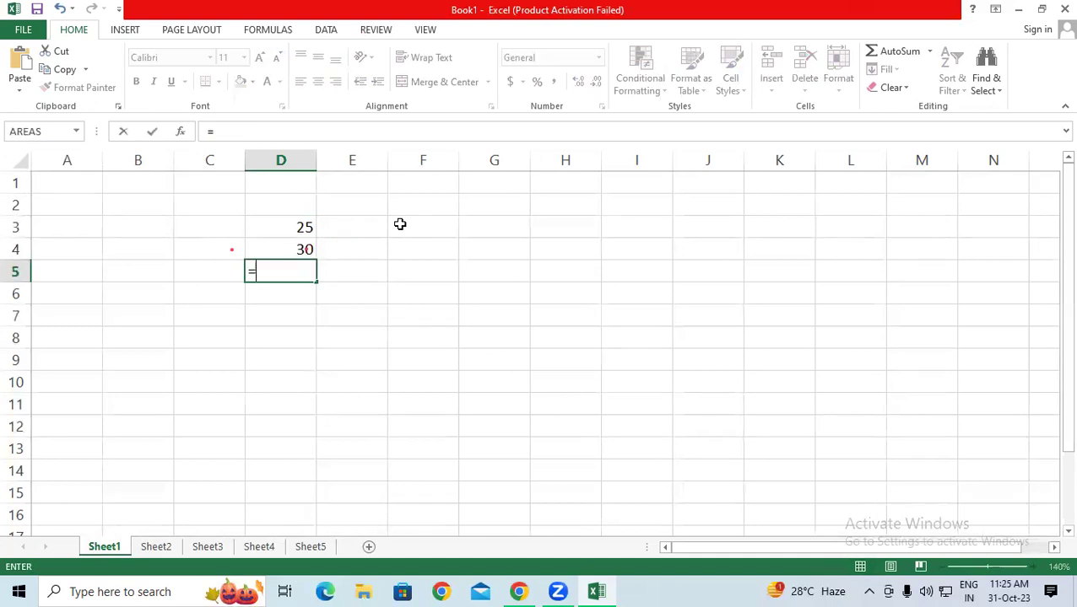
pyautogui.write('FLO')
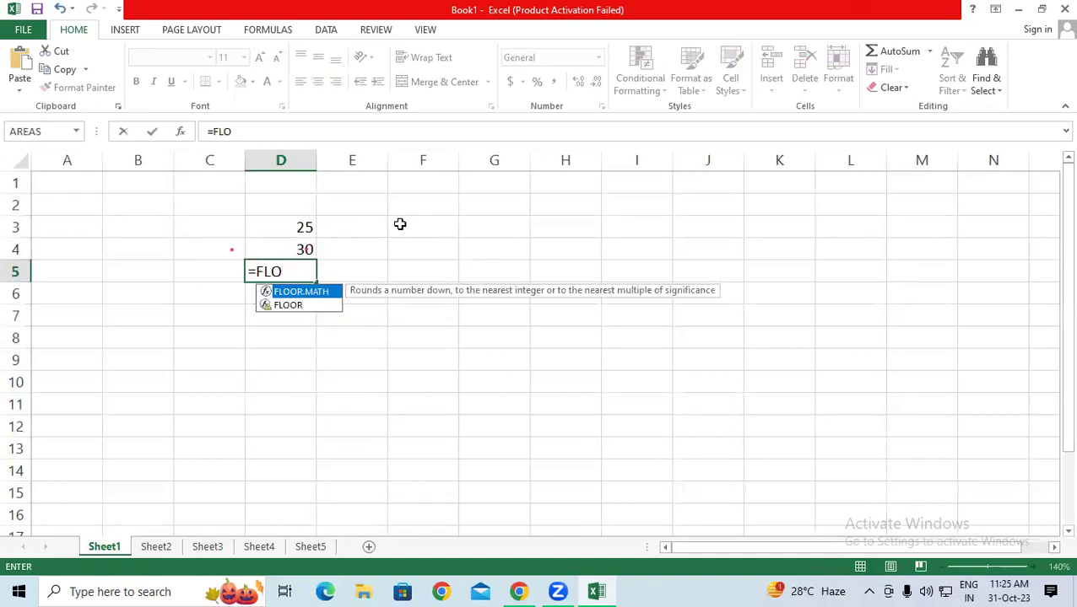
pyautogui.press('Down')
pyautogui.press('Tab')
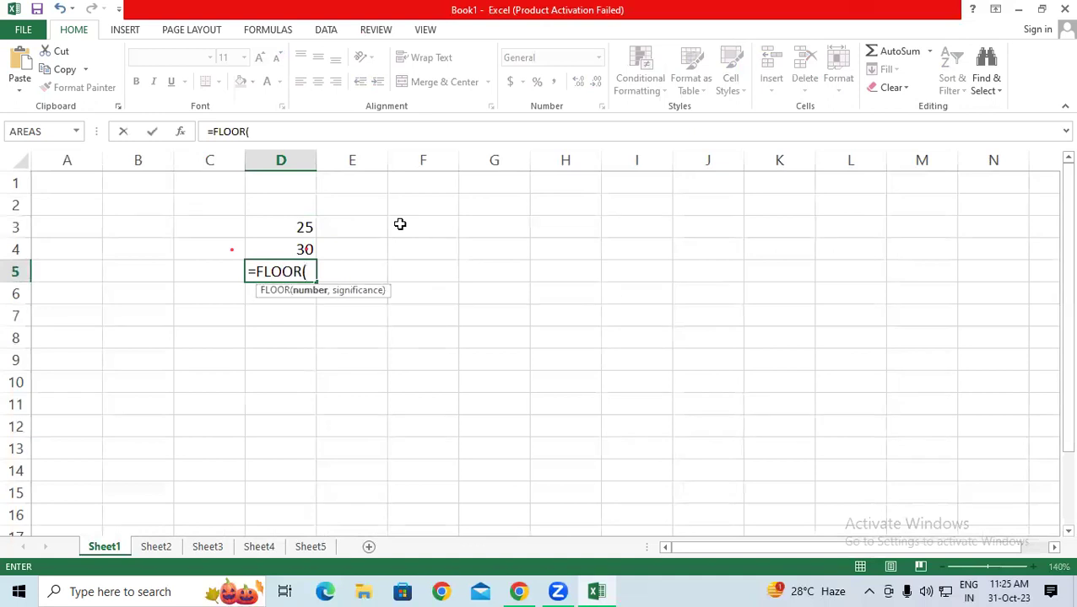
pyautogui.write('26,5')
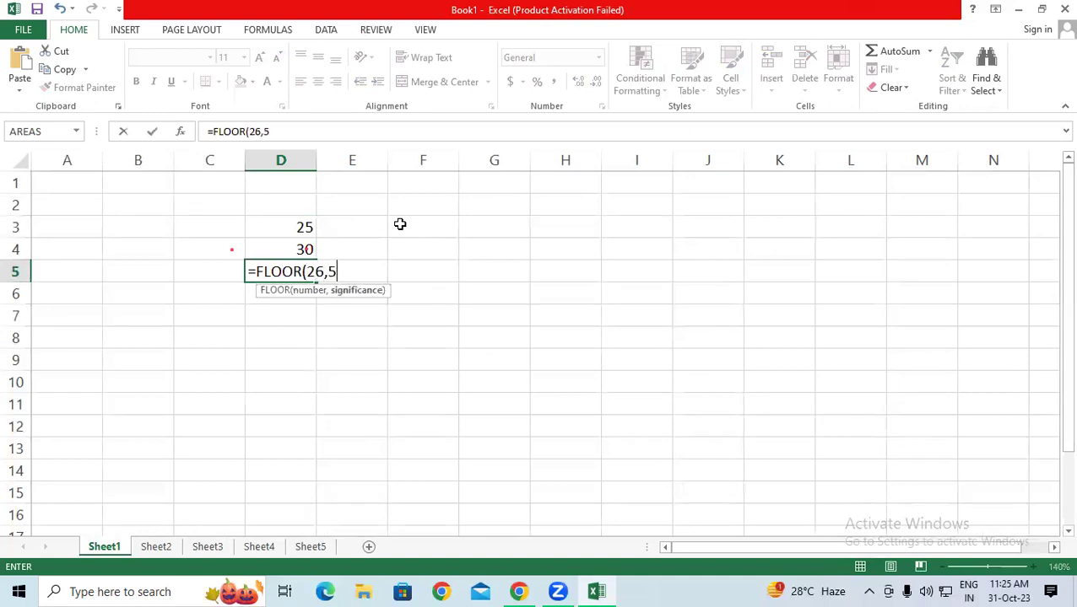
pyautogui.write(')')
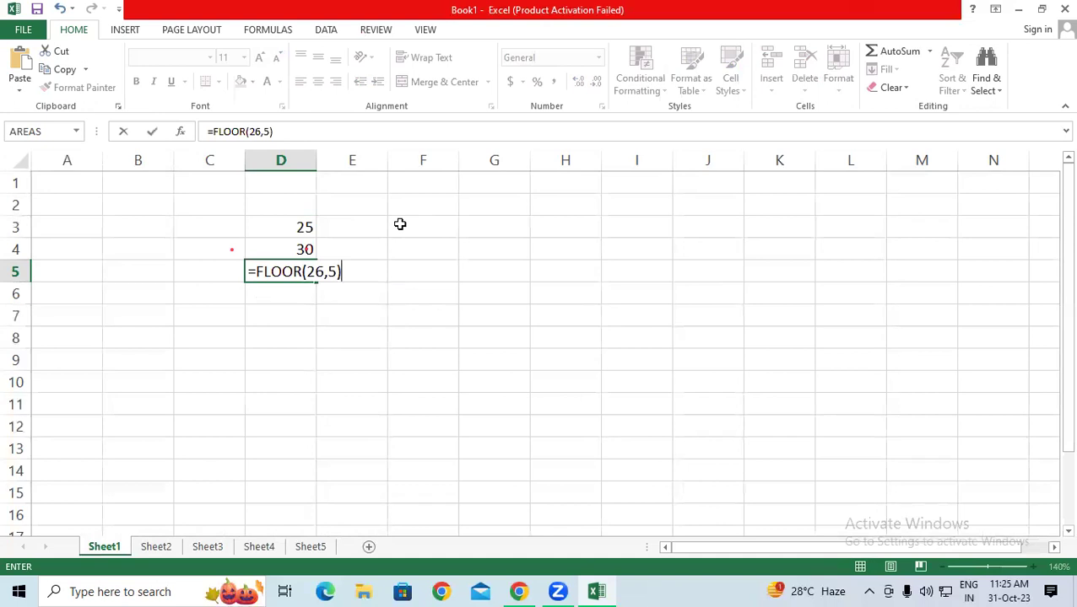
pyautogui.press('Return')
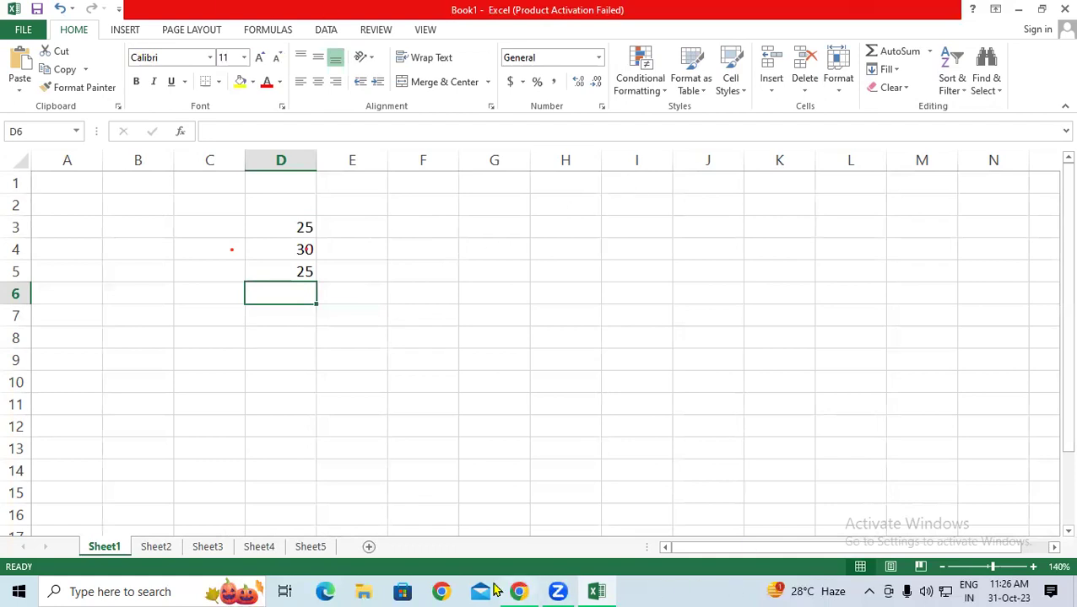
pyautogui.hotkey('ctrl', '2')
pyautogui.press('k')
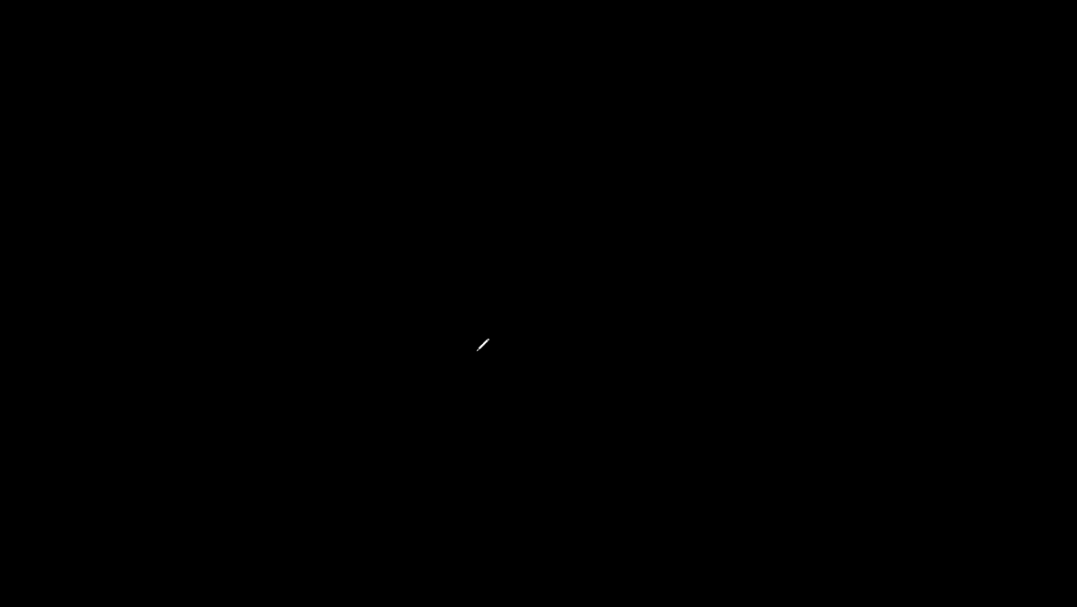
pyautogui.press('k')
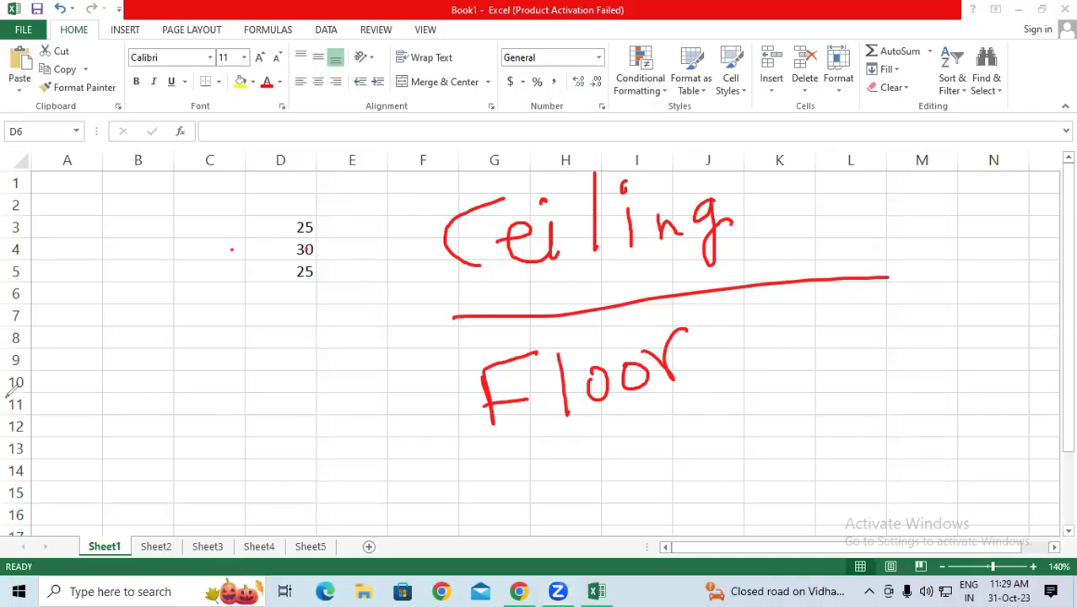
pyautogui.press('Escape')
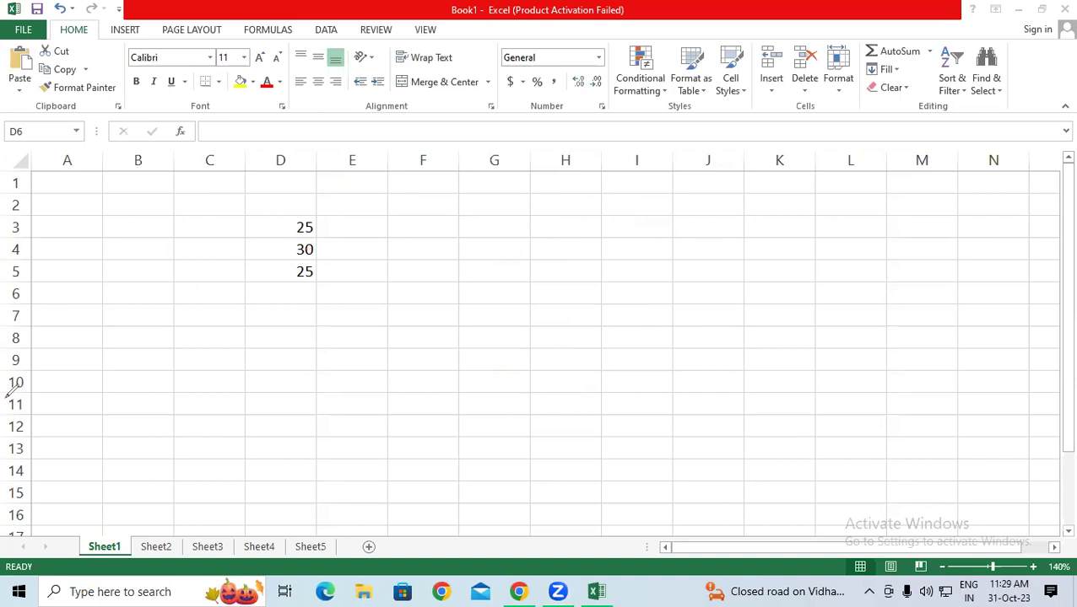
pyautogui.click(716, 245)
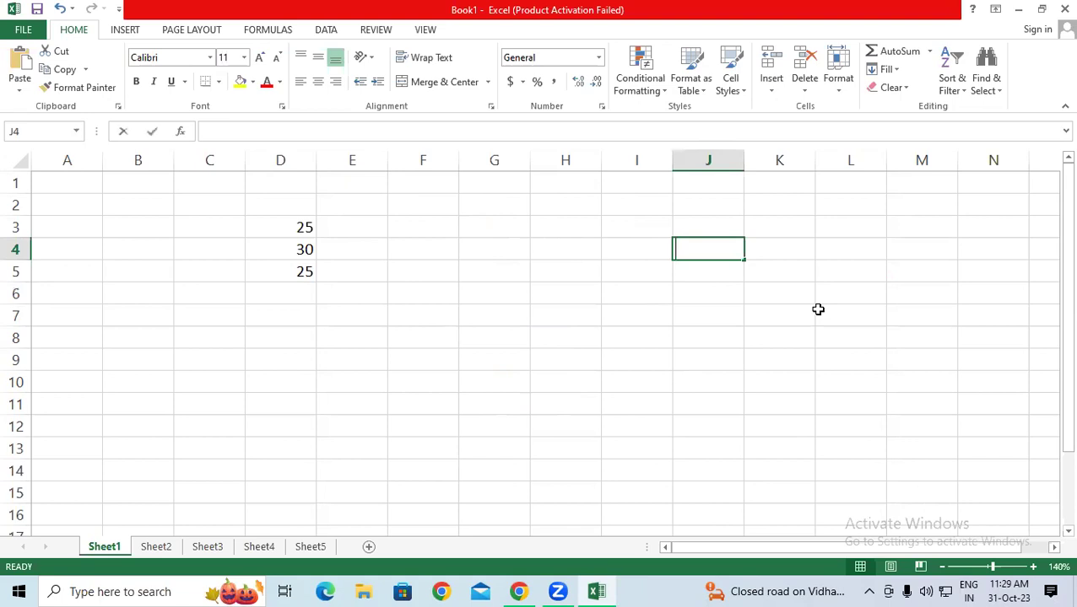
pyautogui.write('=RO')
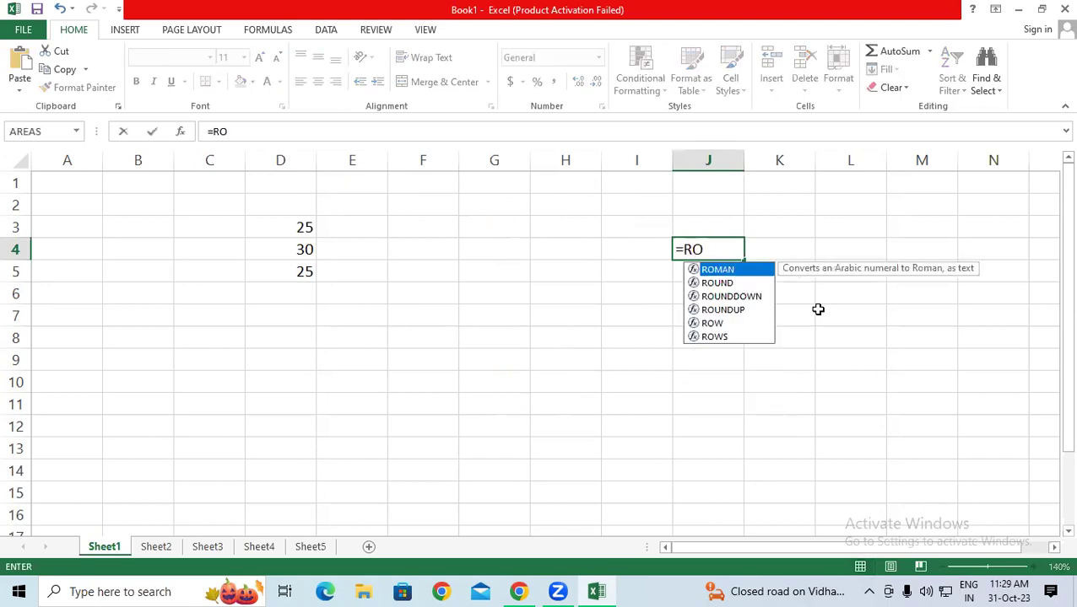
pyautogui.press('BackSpace')
pyautogui.press('BackSpace')
pyautogui.press('BackSpace')
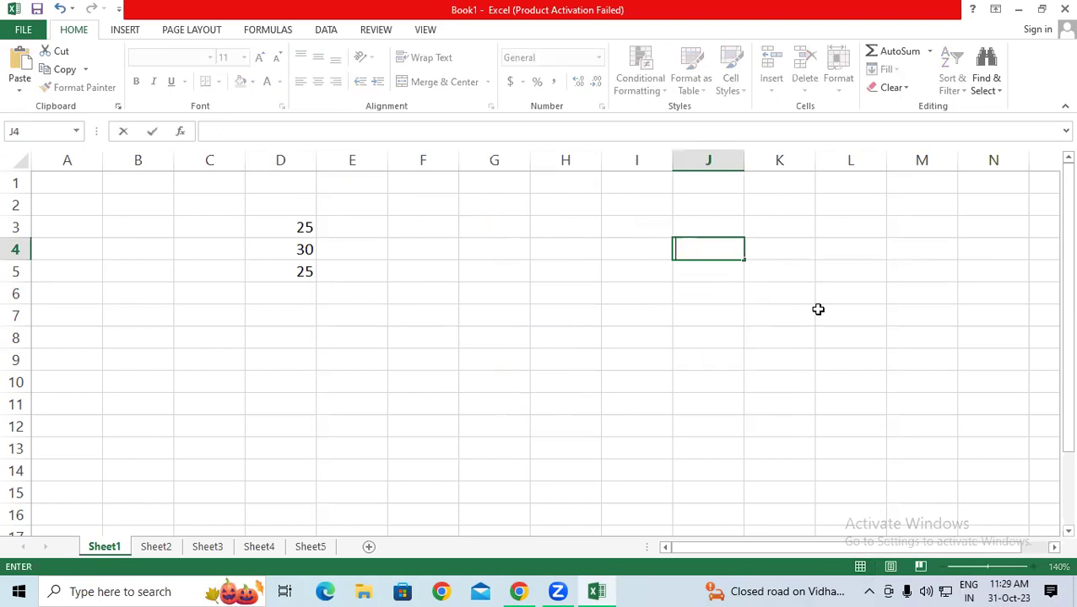
pyautogui.click(576, 388)
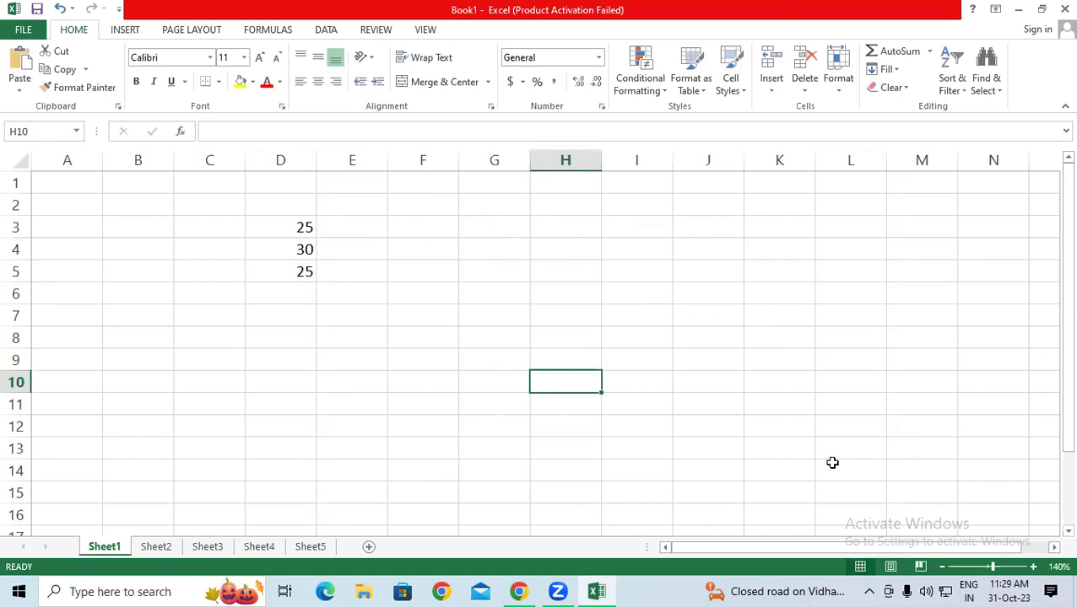
pyautogui.moveTo(610, 216); pyautogui.dragTo(614, 273)
pyautogui.click(629, 241)
pyautogui.moveTo(638, 228)
pyautogui.mouseDown()
pyautogui.moveTo(690, 250)
pyautogui.moveTo(703, 226)
pyautogui.moveTo(714, 237)
pyautogui.moveTo(722, 201)
pyautogui.mouseUp()
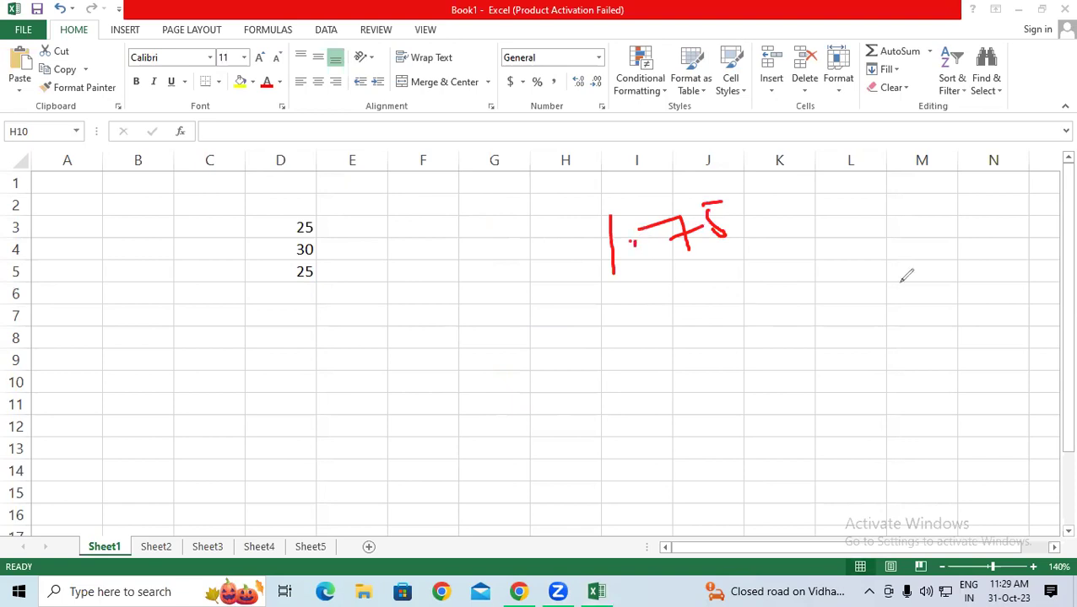
pyautogui.moveTo(881, 229); pyautogui.dragTo(916, 260)
pyautogui.moveTo(891, 197); pyautogui.dragTo(960, 272)
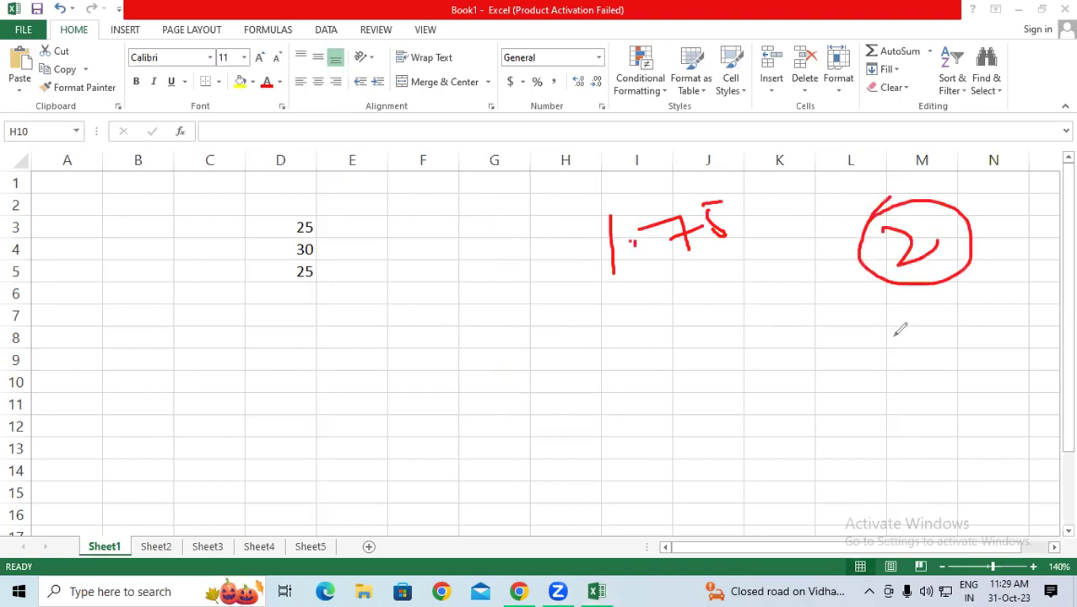
pyautogui.moveTo(656, 356); pyautogui.dragTo(656, 409)
pyautogui.click(665, 370)
pyautogui.moveTo(695, 355); pyautogui.dragTo(686, 393)
pyautogui.moveTo(724, 336)
pyautogui.mouseDown()
pyautogui.moveTo(741, 382)
pyautogui.moveTo(740, 330)
pyautogui.mouseUp()
pyautogui.moveTo(945, 321)
pyautogui.mouseDown()
pyautogui.moveTo(948, 355)
pyautogui.moveTo(986, 322)
pyautogui.mouseUp()
pyautogui.moveTo(968, 284); pyautogui.dragTo(972, 279)
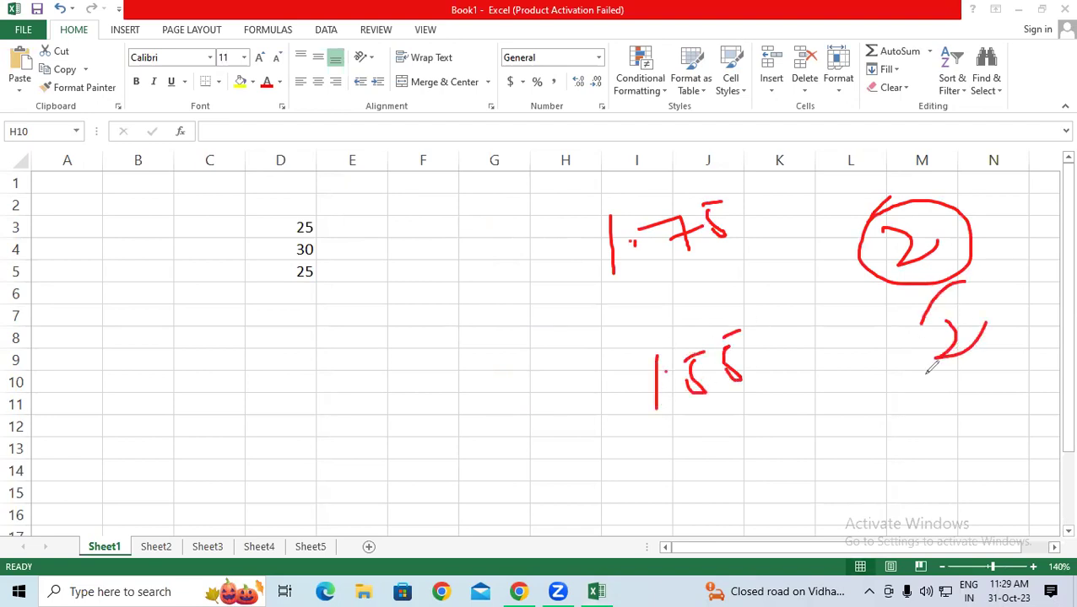
pyautogui.moveTo(203, 353); pyautogui.dragTo(205, 394)
pyautogui.click(228, 367)
pyautogui.moveTo(267, 331)
pyautogui.mouseDown()
pyautogui.moveTo(271, 365)
pyautogui.moveTo(258, 352)
pyautogui.moveTo(306, 358)
pyautogui.mouseUp()
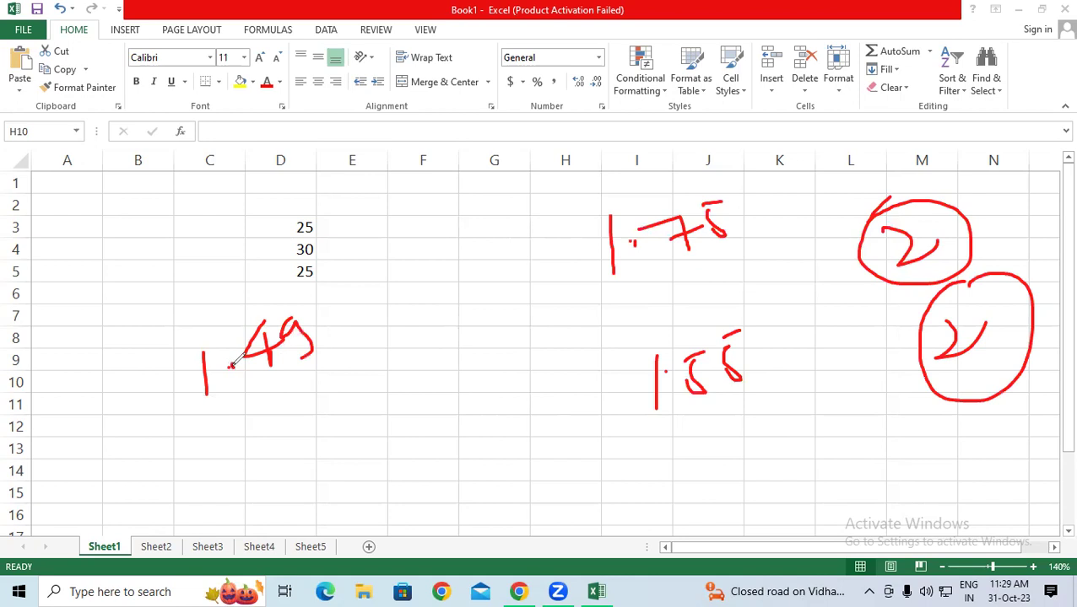
pyautogui.moveTo(293, 412); pyautogui.dragTo(295, 440)
pyautogui.moveTo(285, 413); pyautogui.dragTo(341, 448)
pyautogui.moveTo(308, 389); pyautogui.dragTo(263, 411)
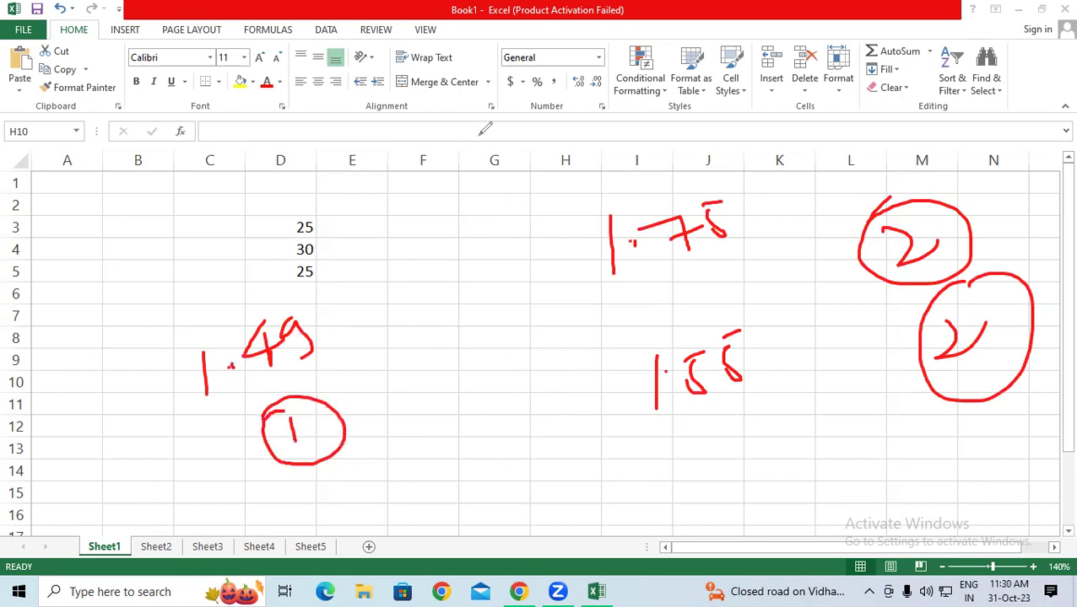
pyautogui.moveTo(486, 126); pyautogui.dragTo(449, 176)
pyautogui.moveTo(572, 115)
pyautogui.mouseDown()
pyautogui.moveTo(569, 141)
pyautogui.moveTo(575, 108)
pyautogui.mouseUp()
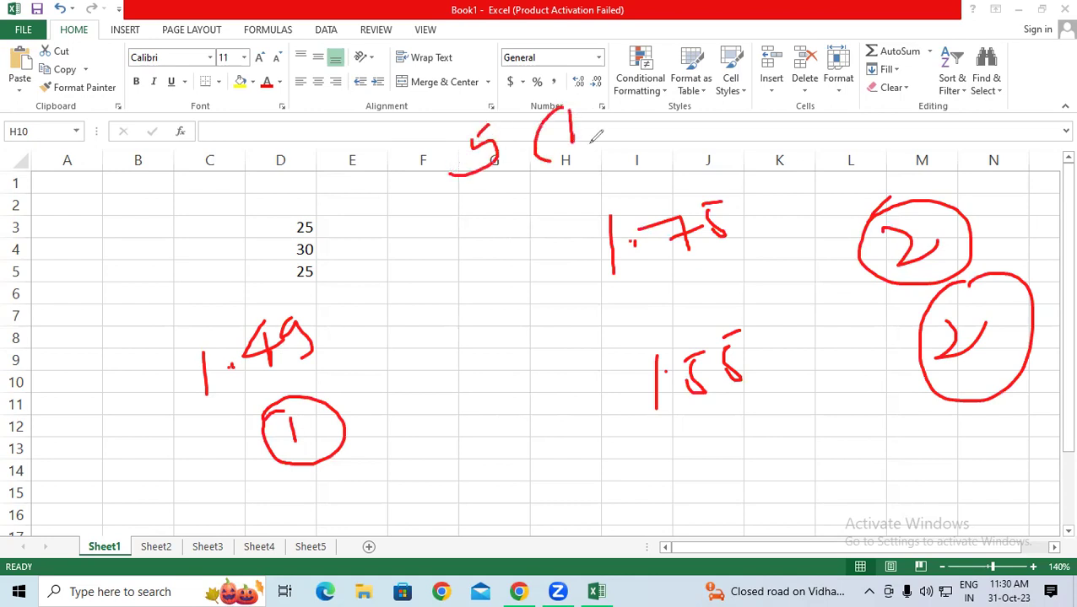
pyautogui.moveTo(485, 167); pyautogui.dragTo(431, 219)
pyautogui.moveTo(385, 172); pyautogui.dragTo(354, 203)
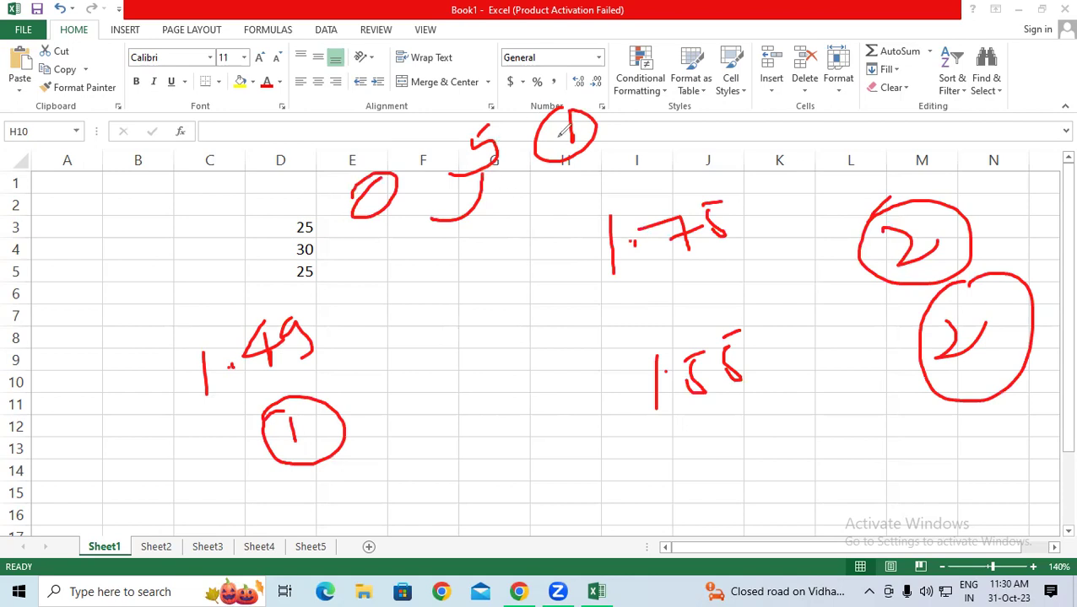
pyautogui.moveTo(384, 37)
pyautogui.mouseDown()
pyautogui.moveTo(409, 24)
pyautogui.moveTo(395, 63)
pyautogui.moveTo(425, 29)
pyautogui.mouseUp()
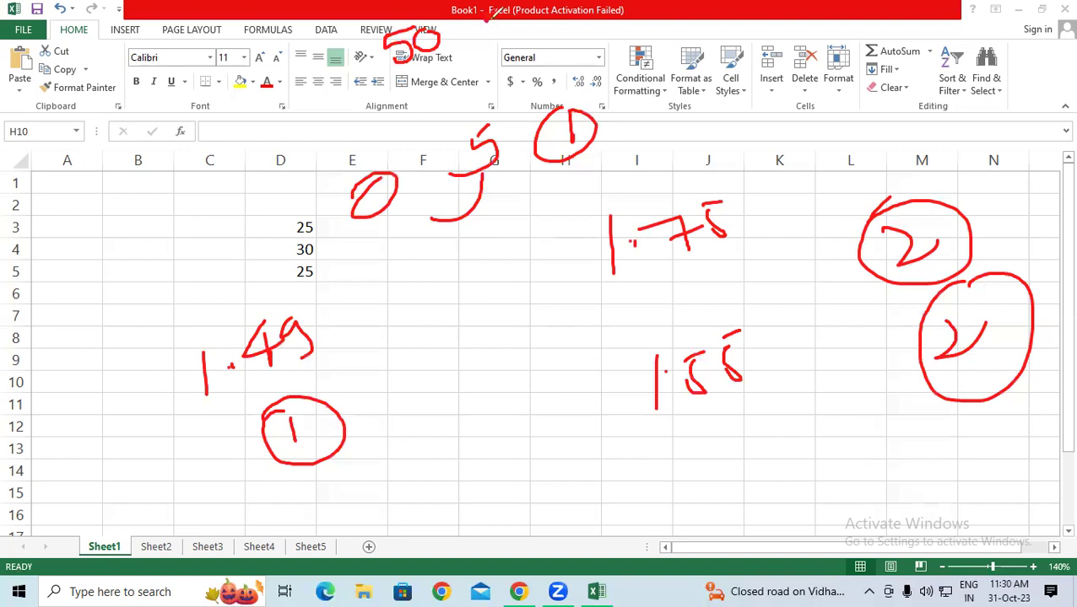
pyautogui.moveTo(425, 74); pyautogui.dragTo(393, 89)
# Step: Clear old sketches and handwrite 1.79 = 1.7, underlining 1.7 and marking the 9
pyautogui.press('e')
pyautogui.moveTo(538, 176)
pyautogui.mouseDown()
pyautogui.moveTo(538, 236)
pyautogui.moveTo(604, 217)
pyautogui.moveTo(604, 191)
pyautogui.moveTo(631, 194)
pyautogui.mouseUp()
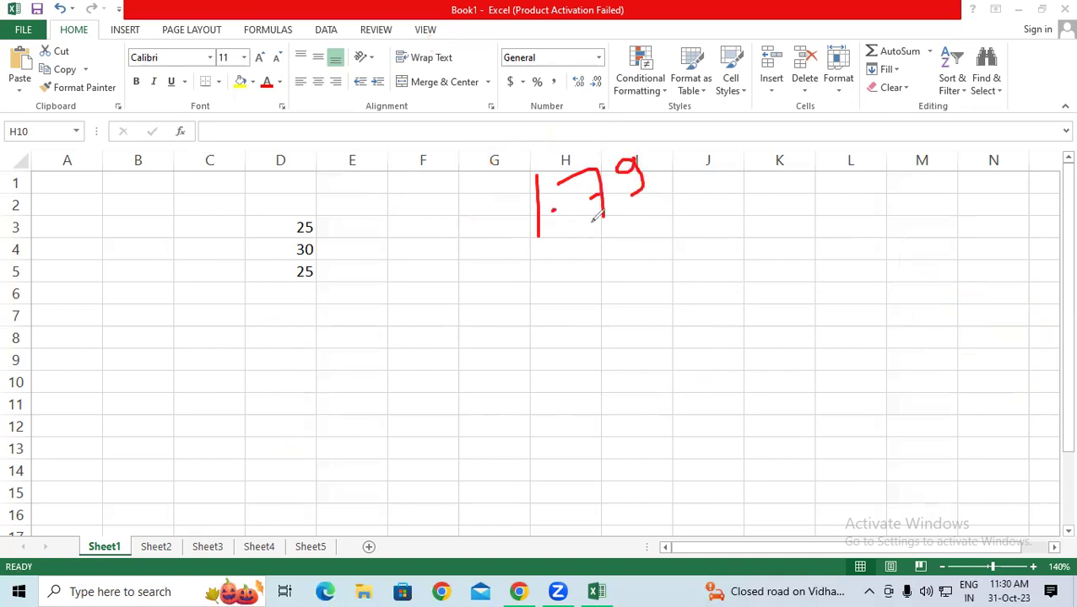
pyautogui.moveTo(688, 275); pyautogui.dragTo(705, 274)
pyautogui.moveTo(688, 297); pyautogui.dragTo(732, 288)
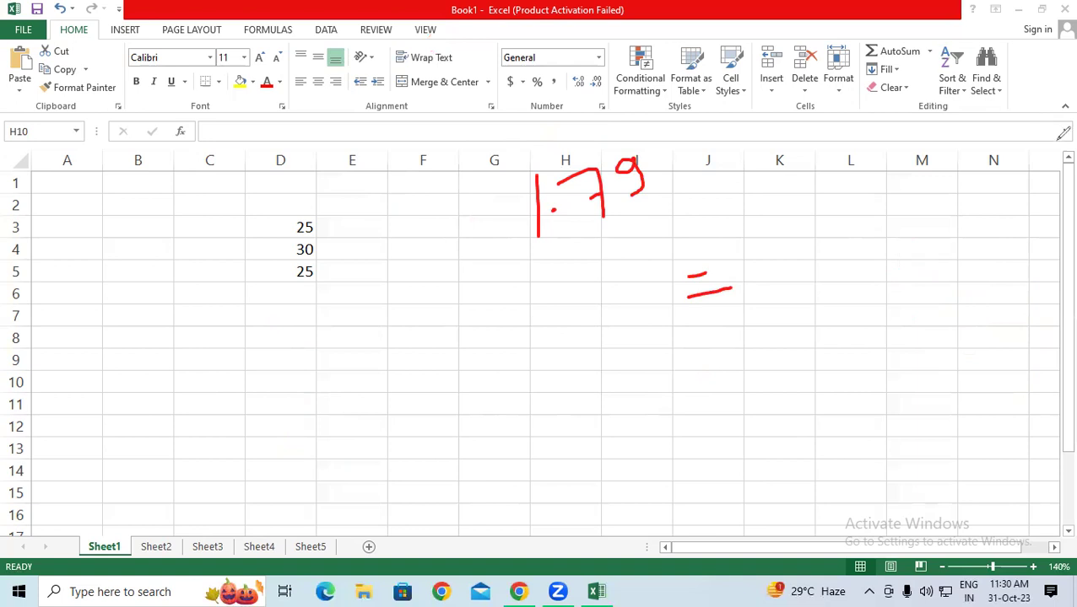
pyautogui.moveTo(788, 223); pyautogui.dragTo(793, 278)
pyautogui.click(814, 252)
pyautogui.moveTo(820, 223); pyautogui.dragTo(854, 254)
pyautogui.moveTo(641, 211); pyautogui.dragTo(687, 194)
pyautogui.moveTo(825, 297); pyautogui.dragTo(869, 287)
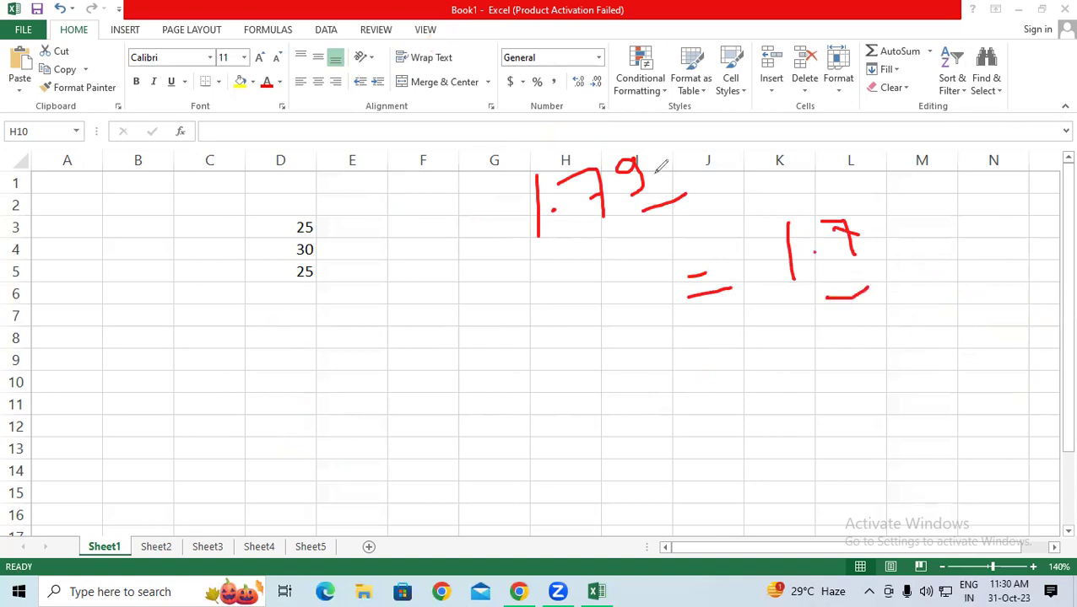
pyautogui.moveTo(643, 161)
pyautogui.mouseDown()
pyautogui.moveTo(652, 148)
pyautogui.moveTo(631, 152)
pyautogui.mouseUp()
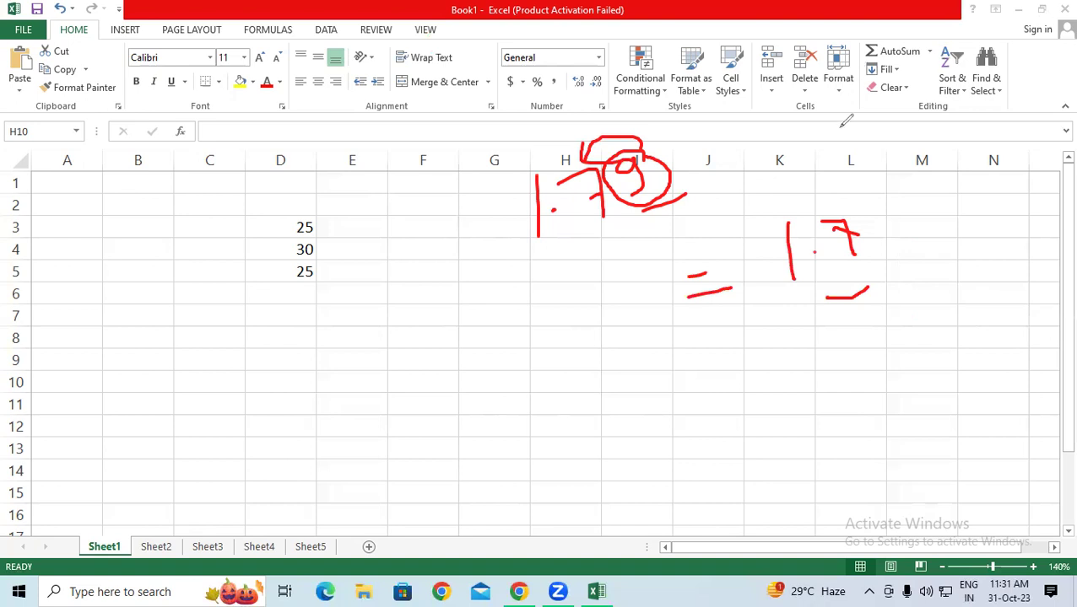
# Step: Handwrite 1.8 near column E with a long line beneath it
pyautogui.moveTo(361, 338); pyautogui.dragTo(377, 409)
pyautogui.click(387, 372)
pyautogui.moveTo(403, 324); pyautogui.dragTo(421, 307)
pyautogui.moveTo(348, 467); pyautogui.dragTo(487, 405)
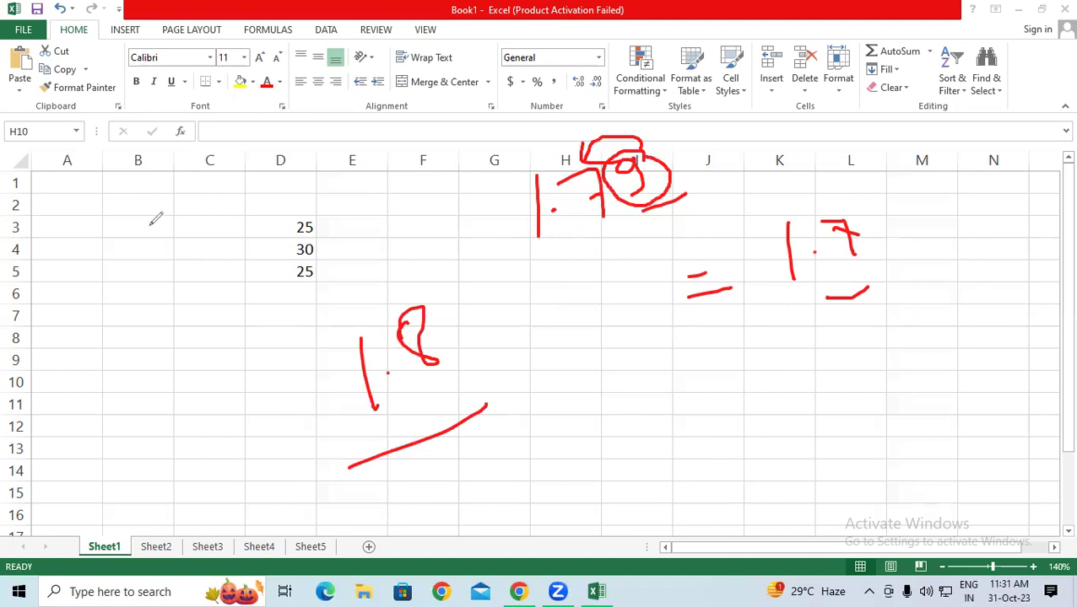
# Step: Handwrite 1.38 and 1.50 in column B, ticking 1.50
pyautogui.moveTo(133, 175); pyautogui.dragTo(127, 215)
pyautogui.click(148, 196)
pyautogui.moveTo(166, 175); pyautogui.dragTo(175, 200)
pyautogui.moveTo(215, 148); pyautogui.dragTo(211, 146)
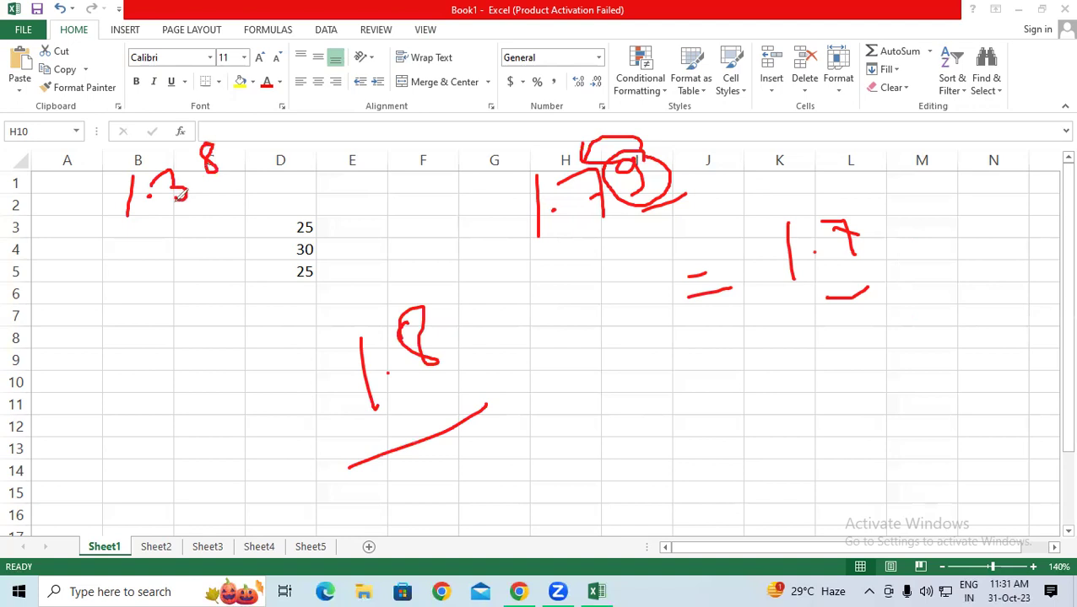
pyautogui.moveTo(150, 247); pyautogui.dragTo(148, 295)
pyautogui.click(159, 261)
pyautogui.moveTo(192, 241)
pyautogui.mouseDown()
pyautogui.moveTo(211, 224)
pyautogui.moveTo(195, 271)
pyautogui.mouseUp()
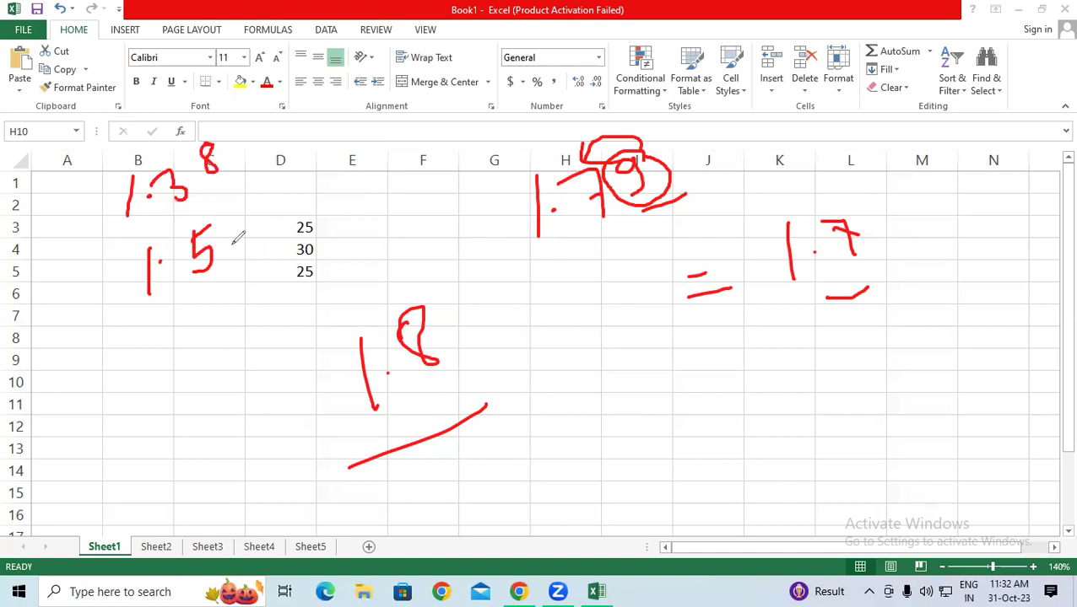
pyautogui.moveTo(236, 227); pyautogui.dragTo(232, 224)
pyautogui.moveTo(191, 287); pyautogui.dragTo(277, 226)
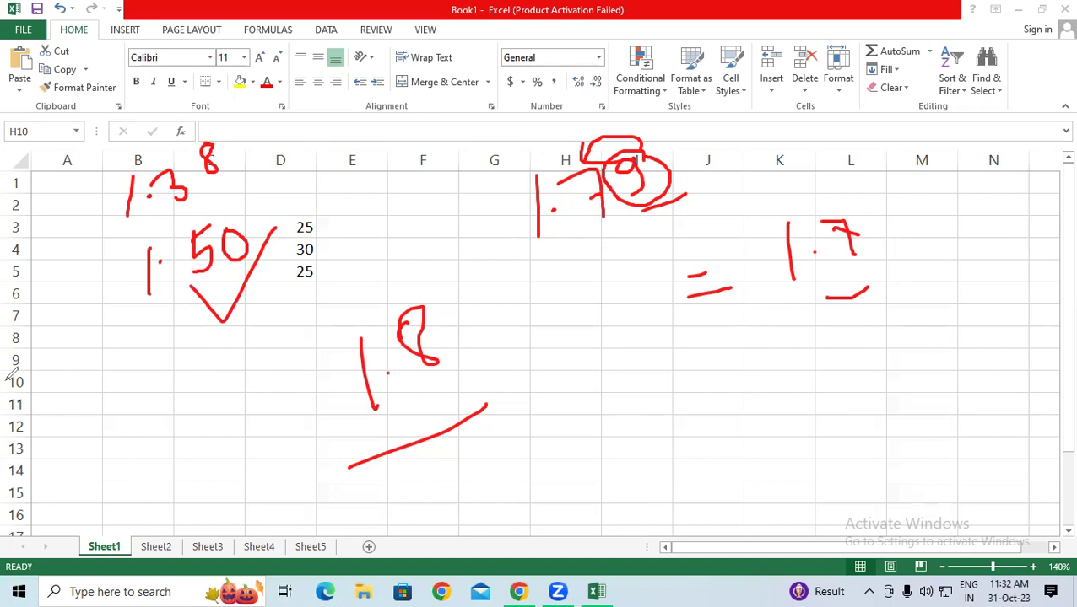
# Step: Clear the ink and start typing =ROUND(155,-2 into H3
pyautogui.press('e')
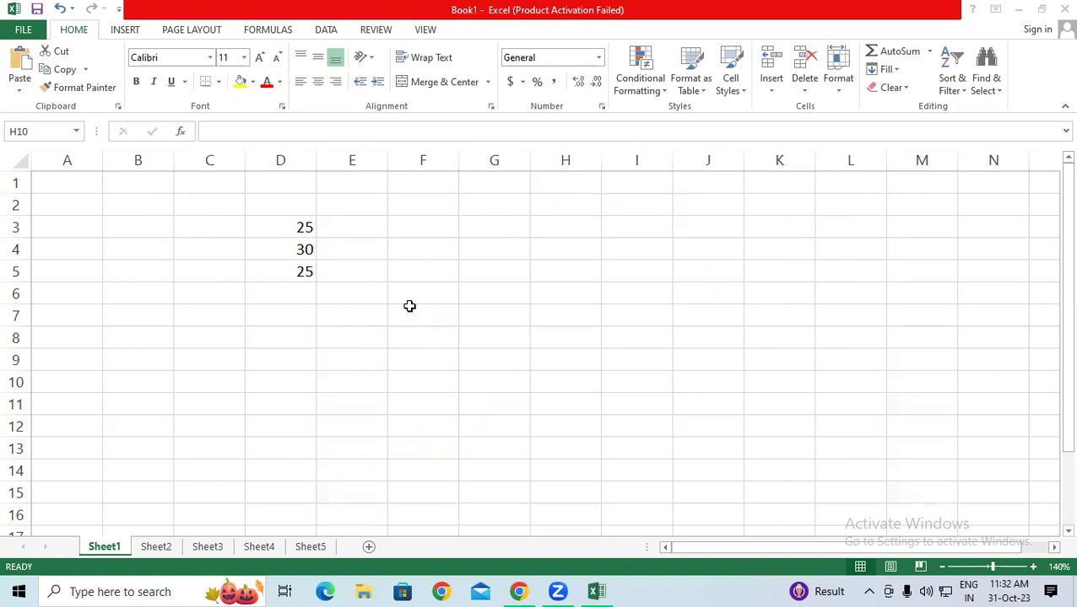
pyautogui.press('Escape')
pyautogui.click(587, 222)
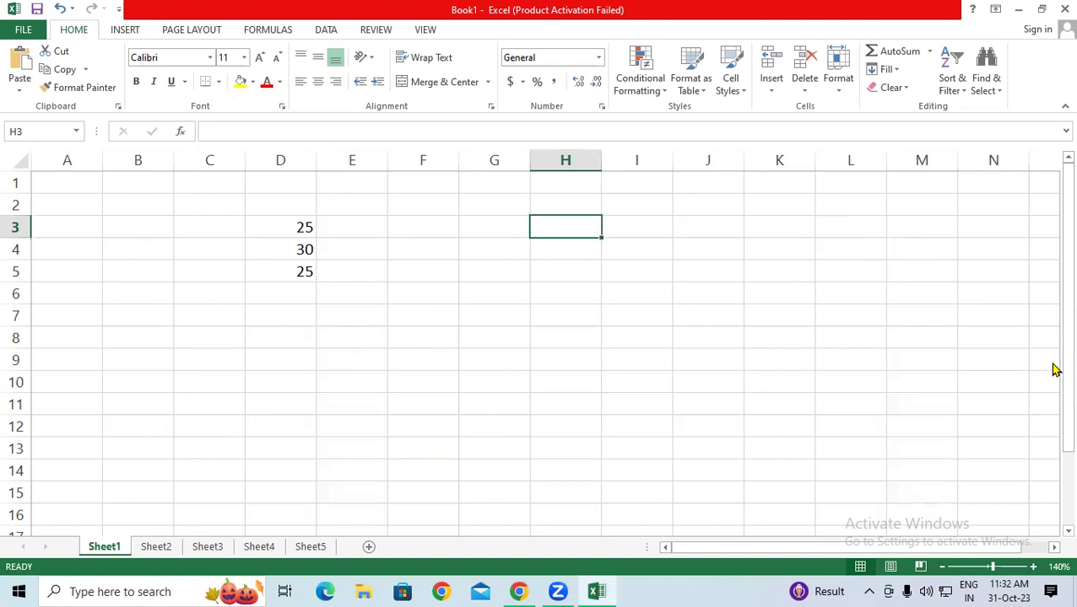
pyautogui.write('=')
pyautogui.write('ROUN')
pyautogui.press('Tab')
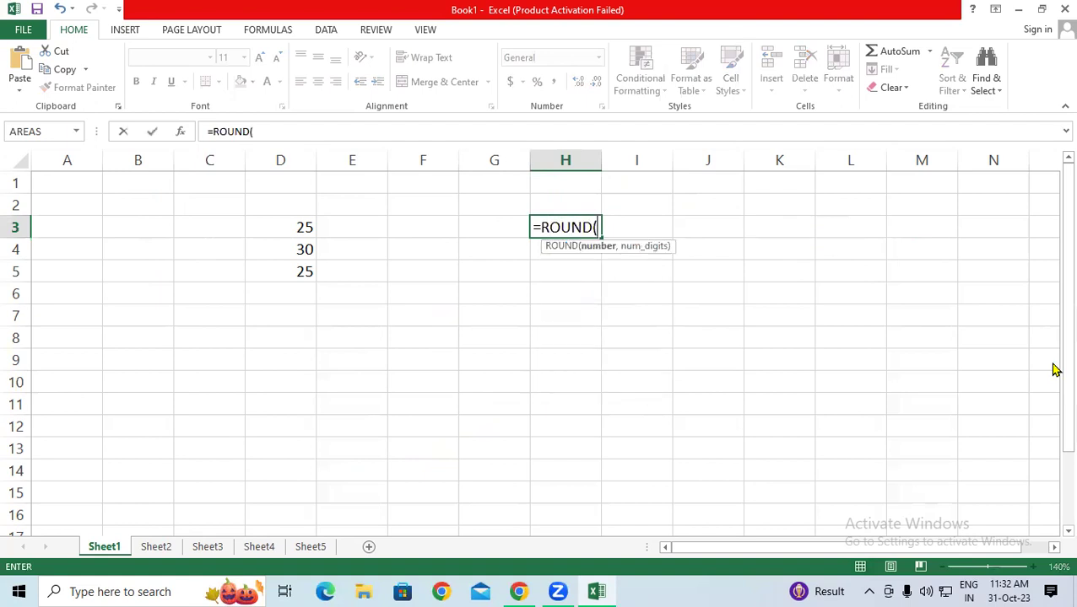
pyautogui.write('155')
pyautogui.write(',')
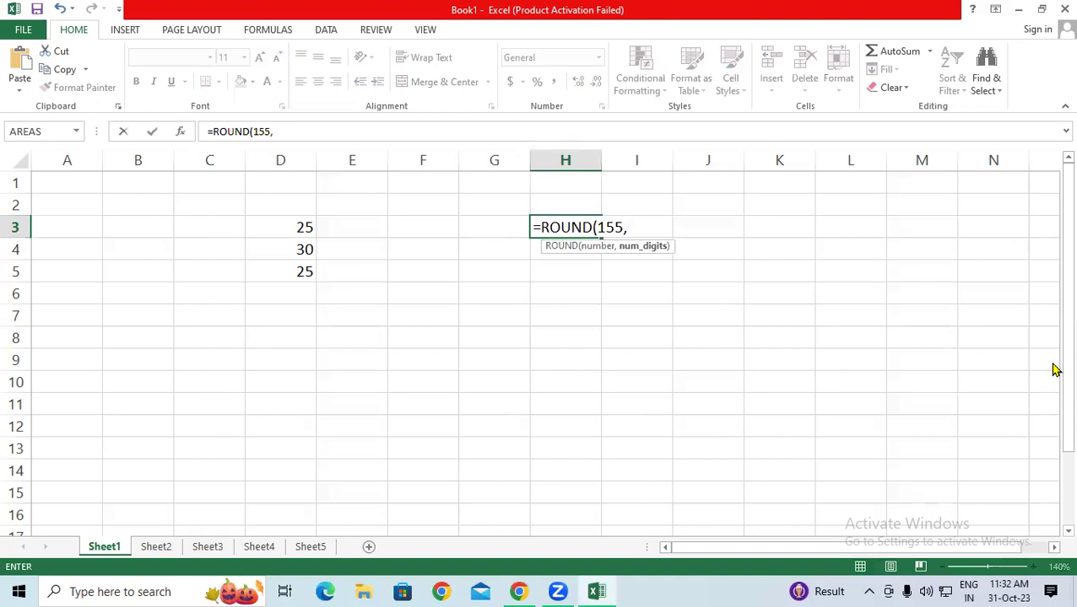
pyautogui.write('-')
pyautogui.write('2')
# Step: Handwrite 155 below the formula with its 55 underlined
pyautogui.moveTo(506, 327); pyautogui.dragTo(507, 375)
pyautogui.moveTo(536, 336)
pyautogui.mouseDown()
pyautogui.moveTo(567, 322)
pyautogui.moveTo(556, 369)
pyautogui.mouseUp()
pyautogui.moveTo(597, 315)
pyautogui.mouseDown()
pyautogui.moveTo(629, 350)
pyautogui.moveTo(617, 300)
pyautogui.mouseUp()
pyautogui.moveTo(635, 247); pyautogui.dragTo(656, 241)
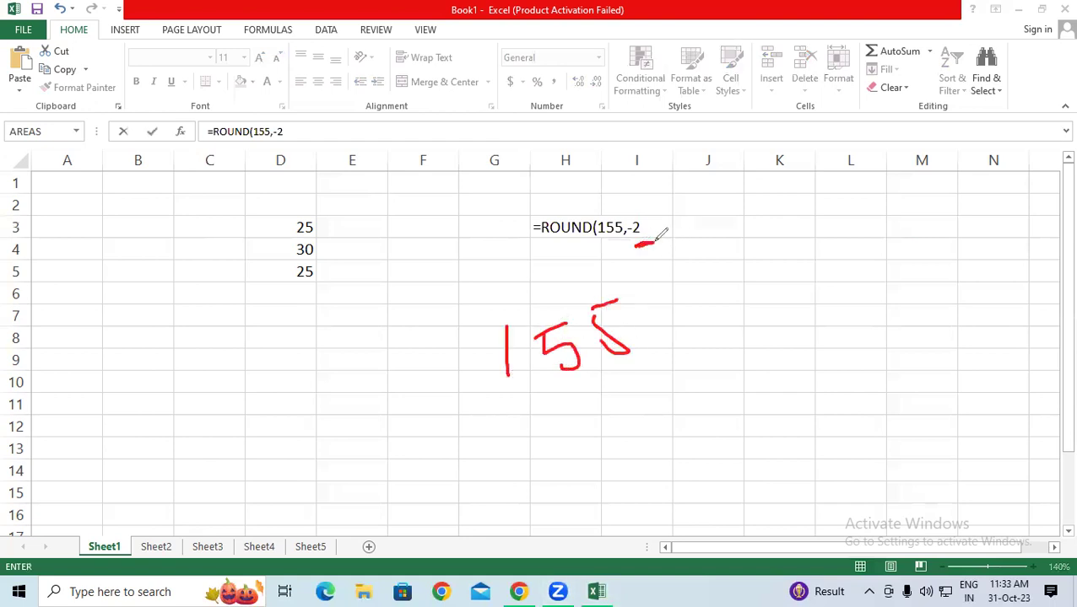
pyautogui.moveTo(565, 387); pyautogui.dragTo(600, 381)
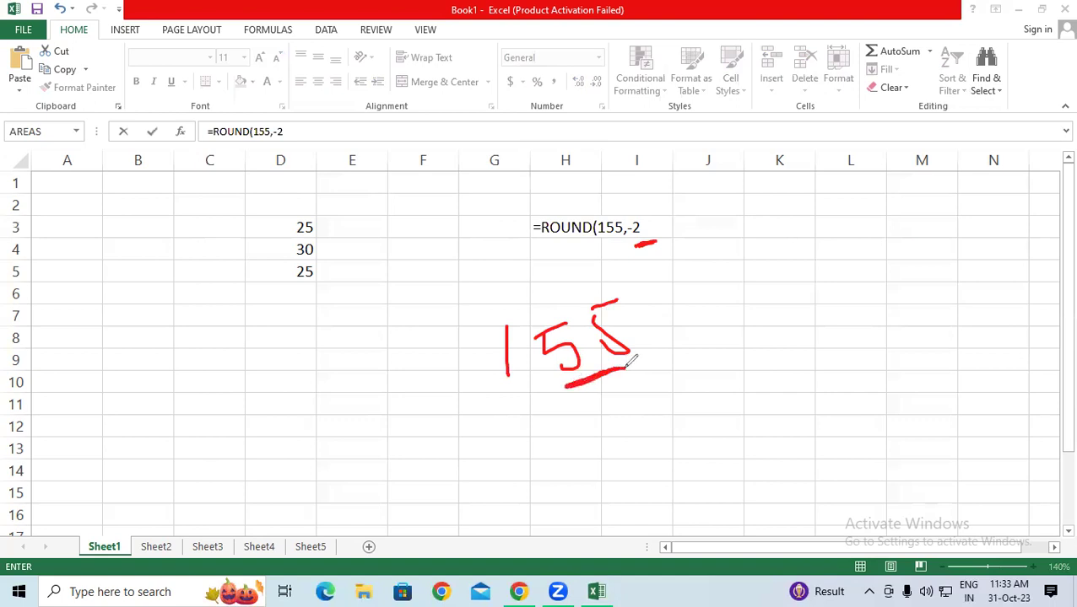
pyautogui.moveTo(233, 428); pyautogui.dragTo(241, 477)
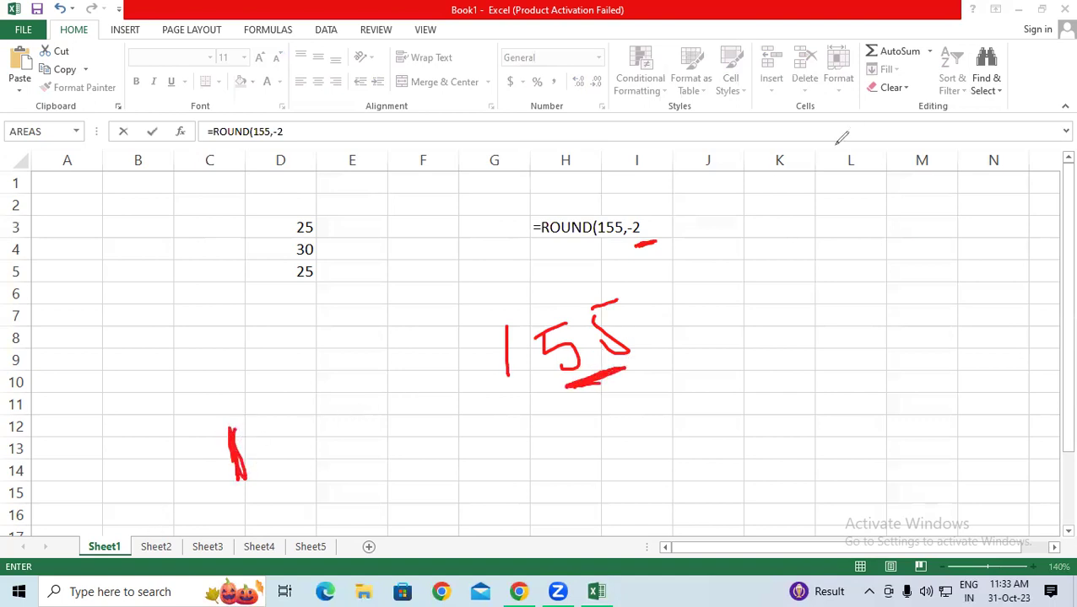
# Step: Sketch 5, 50, 500 and another 50 near column L
pyautogui.moveTo(829, 134)
pyautogui.mouseDown()
pyautogui.moveTo(805, 136)
pyautogui.moveTo(808, 177)
pyautogui.mouseUp()
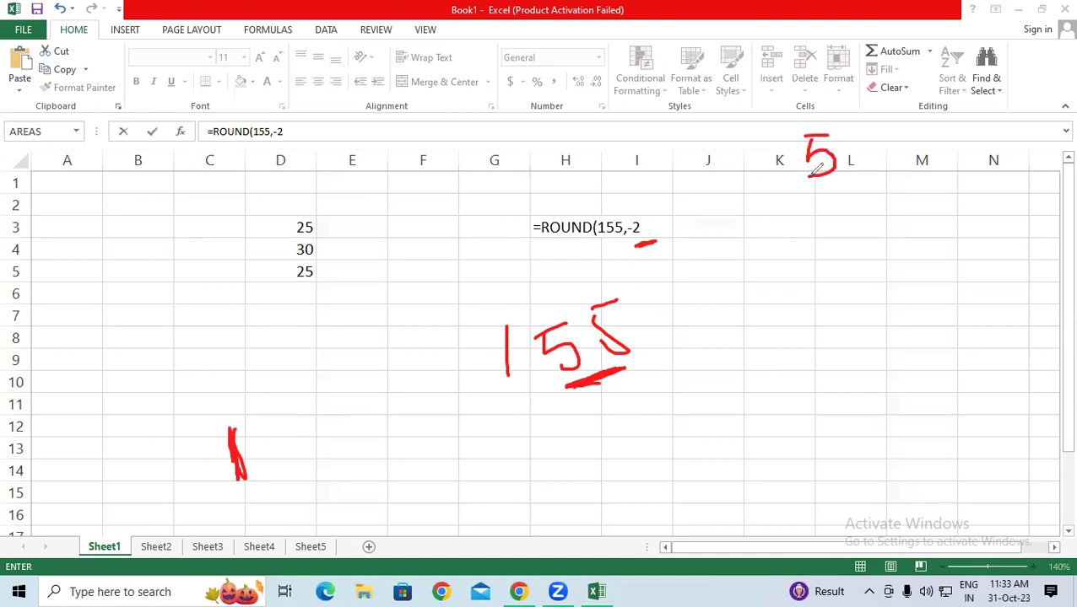
pyautogui.moveTo(877, 202)
pyautogui.mouseDown()
pyautogui.moveTo(852, 207)
pyautogui.moveTo(855, 249)
pyautogui.mouseUp()
pyautogui.moveTo(906, 211)
pyautogui.mouseDown()
pyautogui.moveTo(896, 229)
pyautogui.moveTo(906, 211)
pyautogui.mouseUp()
pyautogui.moveTo(903, 272); pyautogui.dragTo(919, 331)
pyautogui.moveTo(942, 284); pyautogui.dragTo(965, 274)
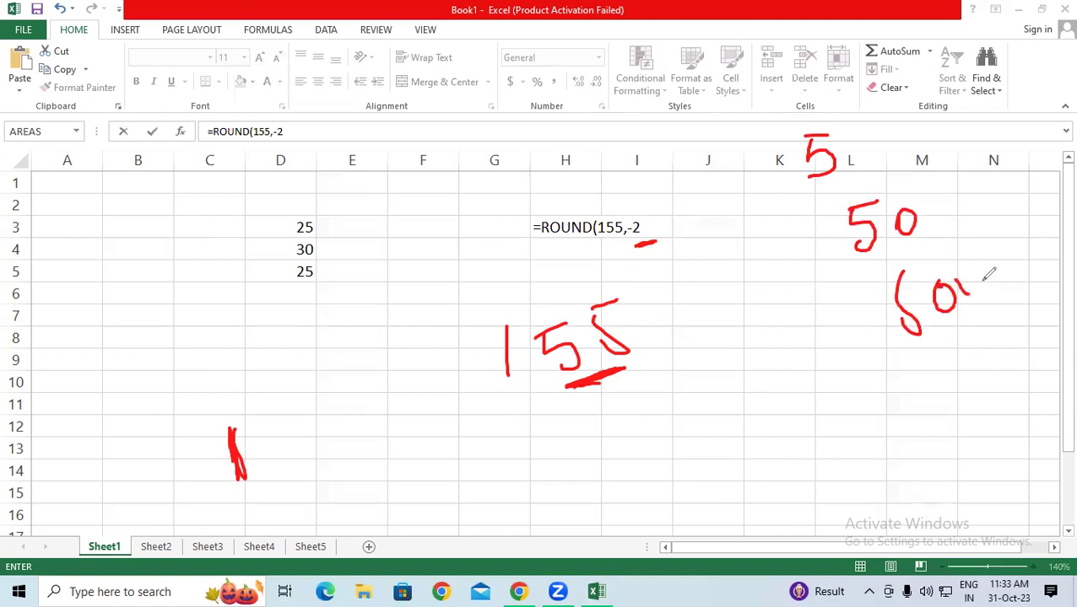
pyautogui.moveTo(955, 368)
pyautogui.mouseDown()
pyautogui.moveTo(964, 414)
pyautogui.moveTo(978, 358)
pyautogui.moveTo(1054, 367)
pyautogui.moveTo(1032, 358)
pyautogui.mouseUp()
# Step: Circle the -2 in the formula and write the result 200 below 155
pyautogui.moveTo(658, 206); pyautogui.dragTo(646, 243)
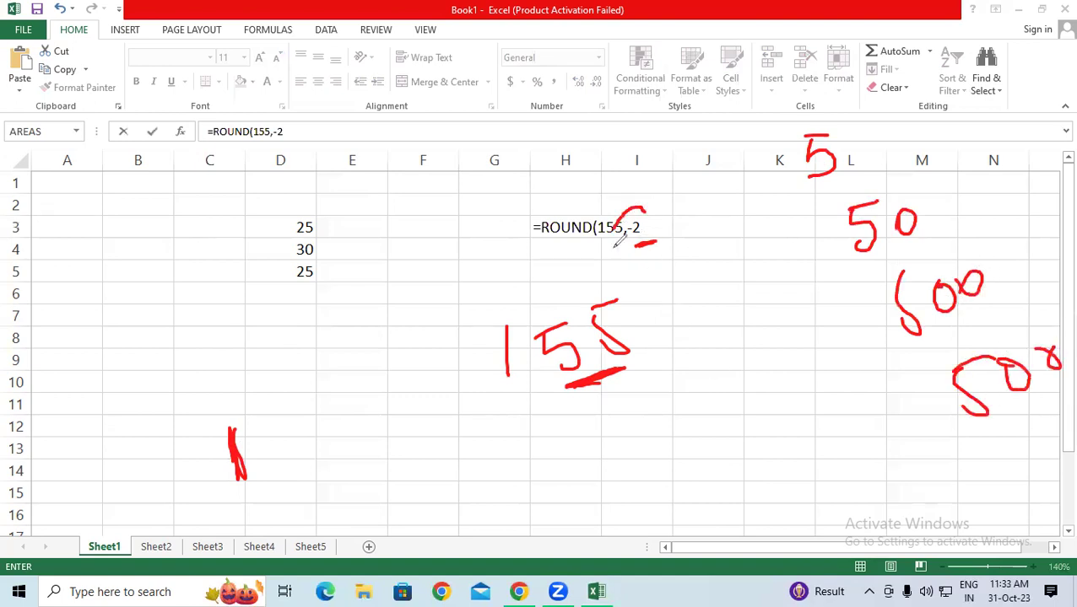
pyautogui.moveTo(661, 202); pyautogui.dragTo(673, 240)
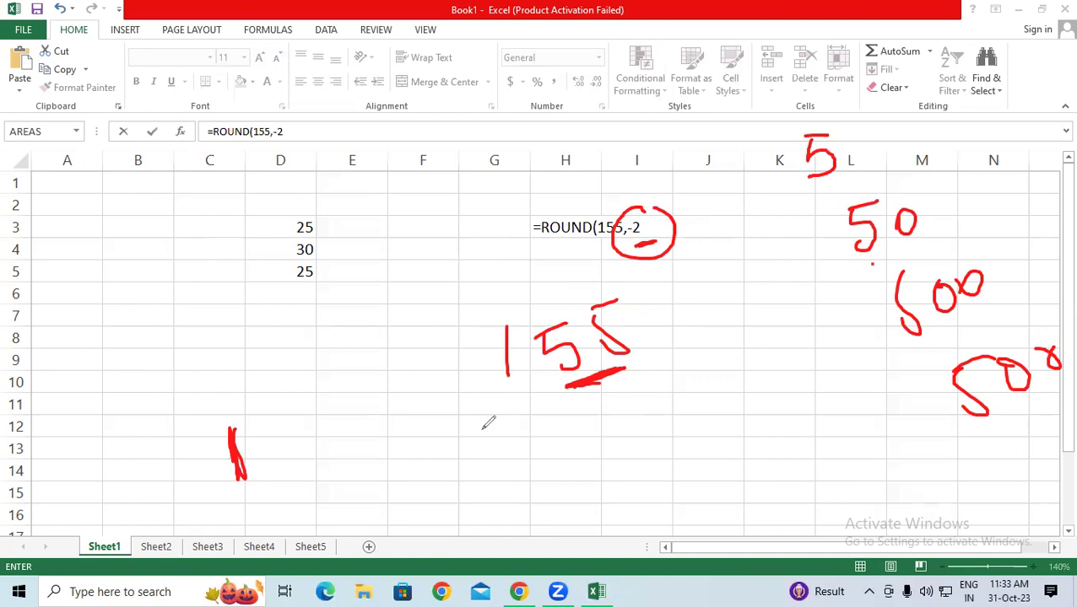
pyautogui.moveTo(507, 467)
pyautogui.mouseDown()
pyautogui.moveTo(516, 491)
pyautogui.moveTo(562, 485)
pyautogui.mouseUp()
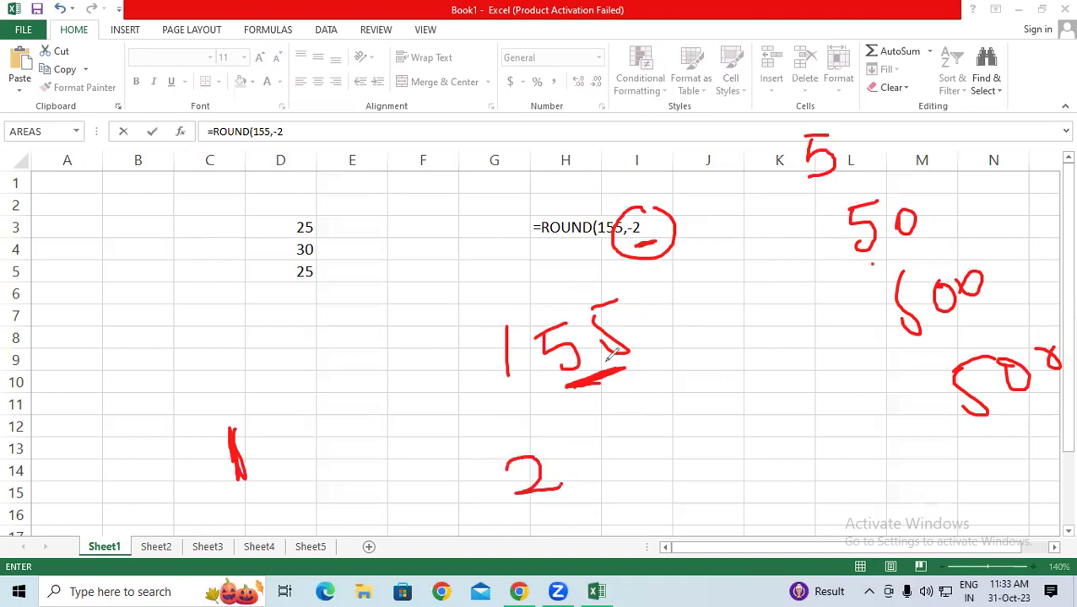
pyautogui.moveTo(606, 423); pyautogui.dragTo(647, 420)
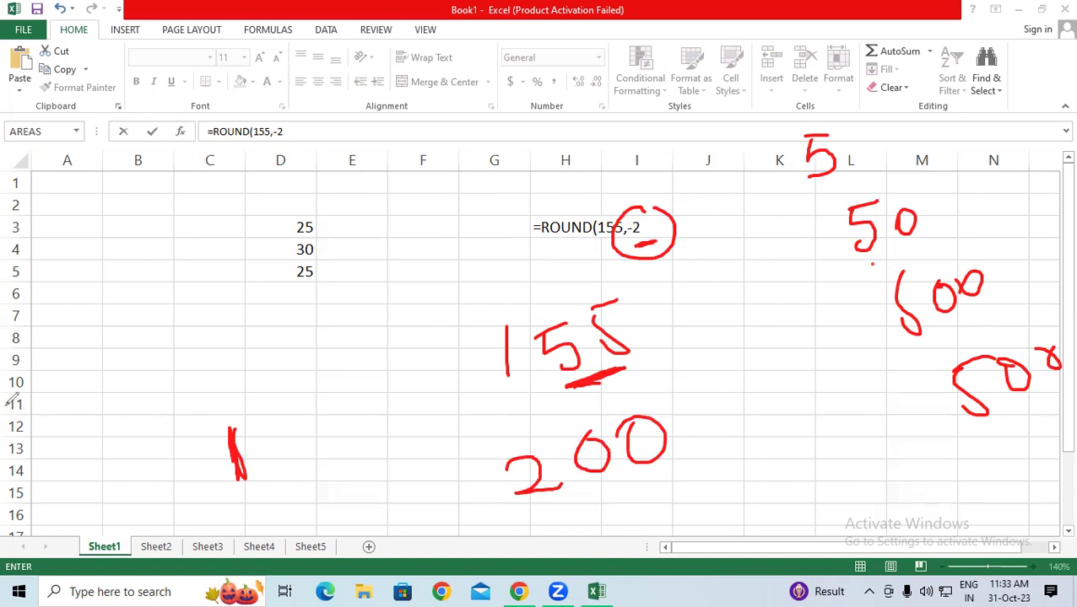
# Step: Clear the red ink notes and complete the ROUND formula in H3 so it shows 200
pyautogui.press('e')
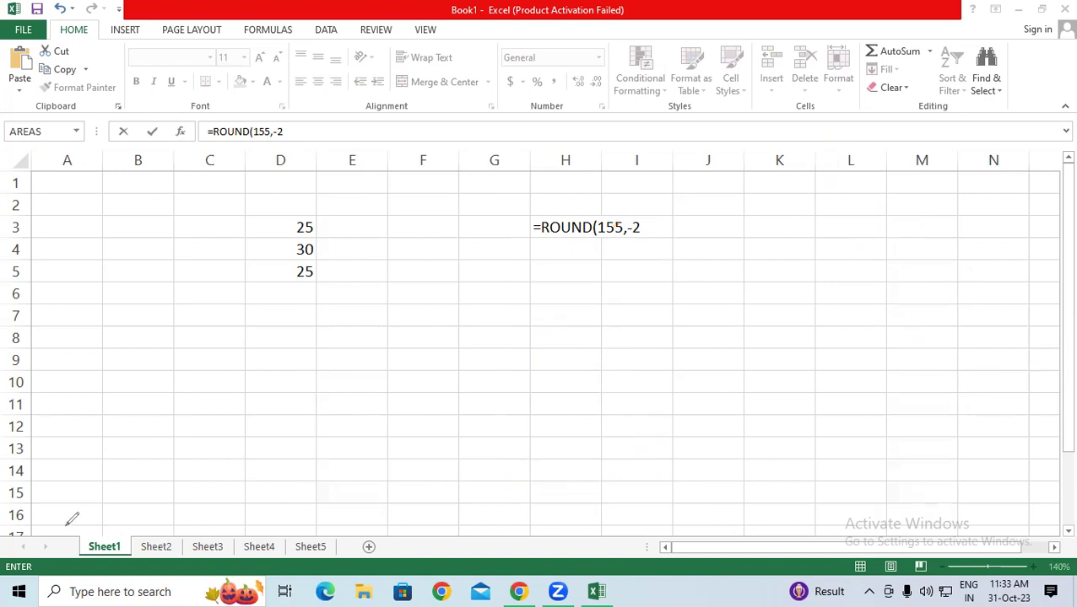
pyautogui.press('Escape')
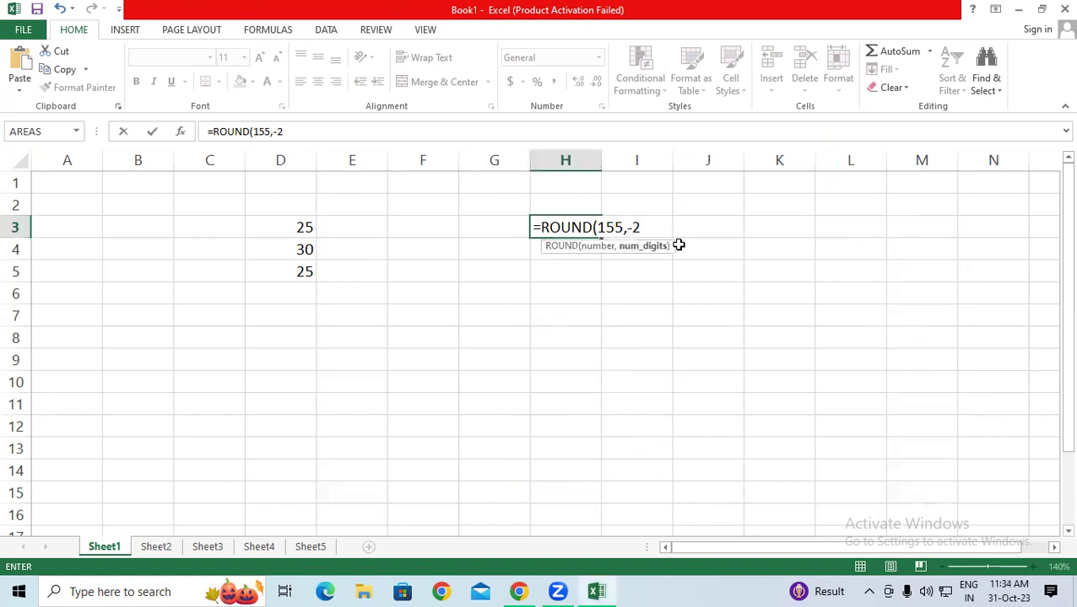
pyautogui.write(')')
pyautogui.press('Return')
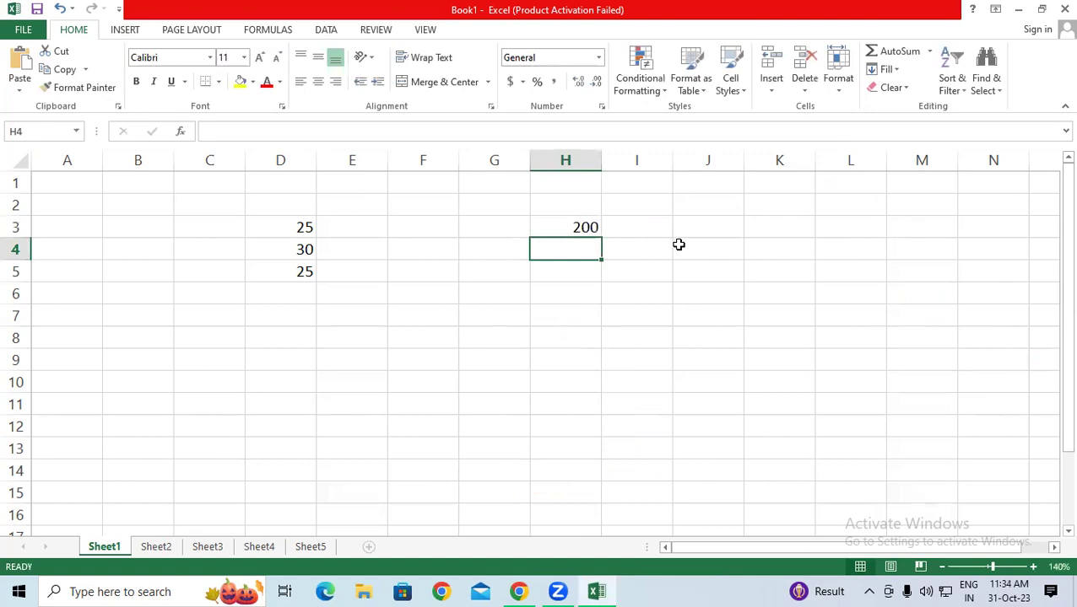
# Step: Enter =ROUND(149,-2) in H4 for 100 and =ROUND(5342,-3) in I6 for 5000
pyautogui.write('=ROUND(')
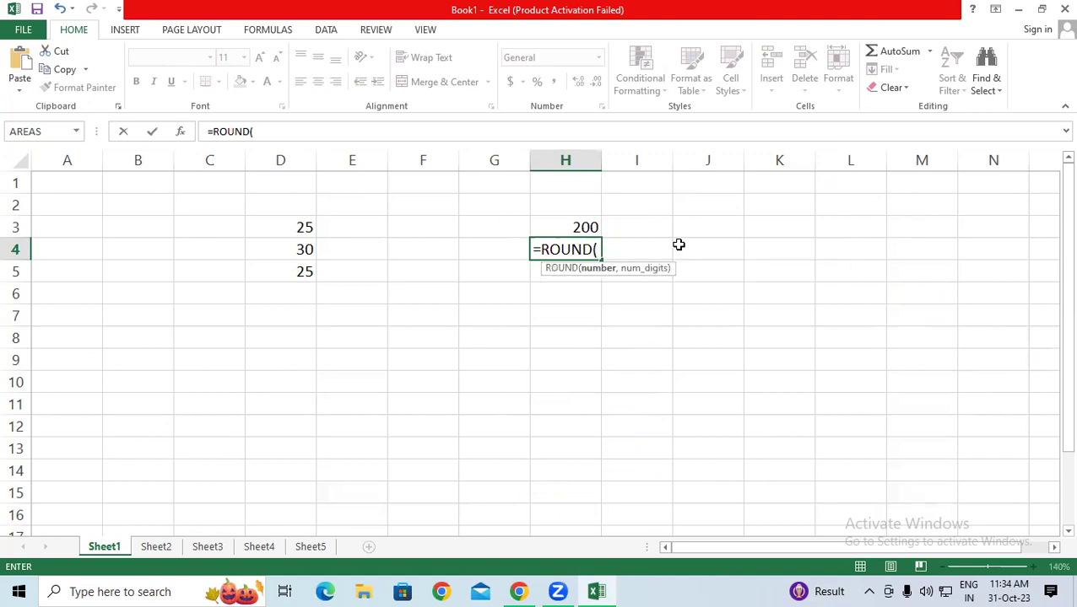
pyautogui.write('149')
pyautogui.write(',-2)')
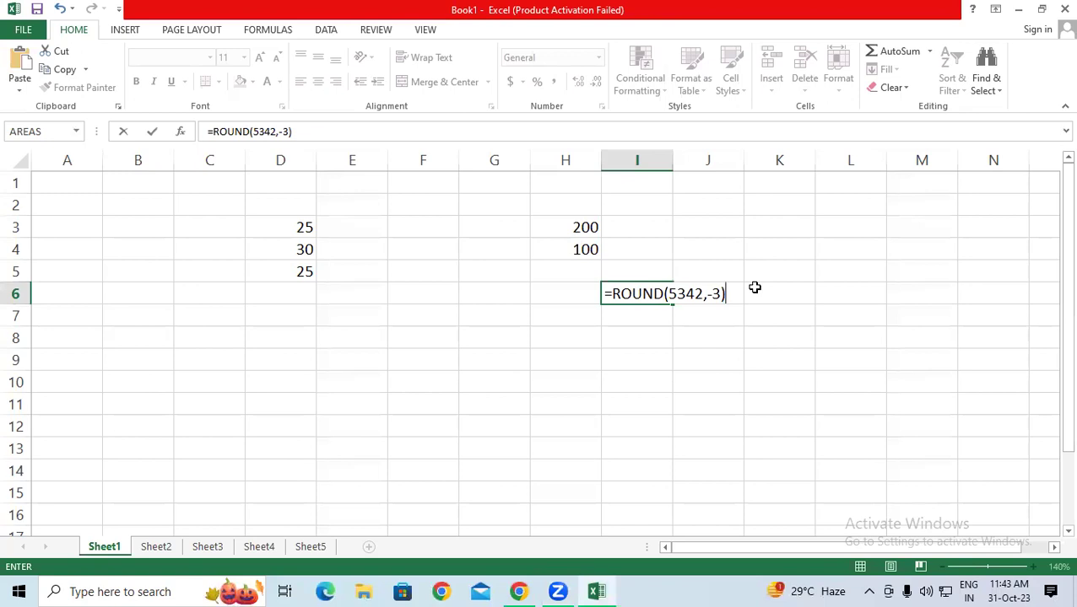
pyautogui.press('Return')
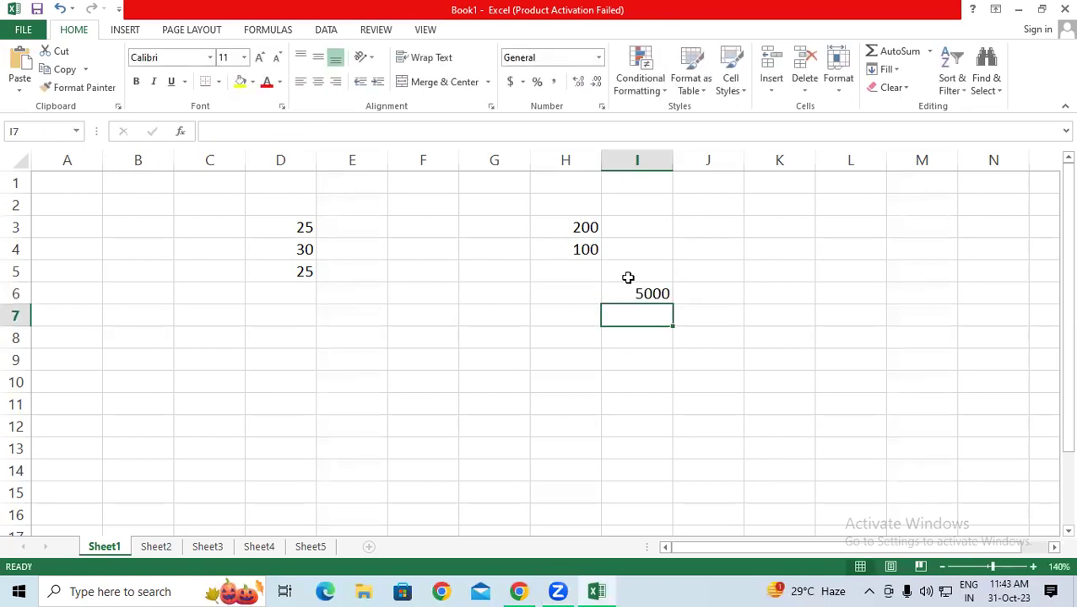
pyautogui.click(641, 292)
# Step: Change the I6 formula to =ROUND(5342,-2) to round to the nearest hundred
pyautogui.click(288, 131)
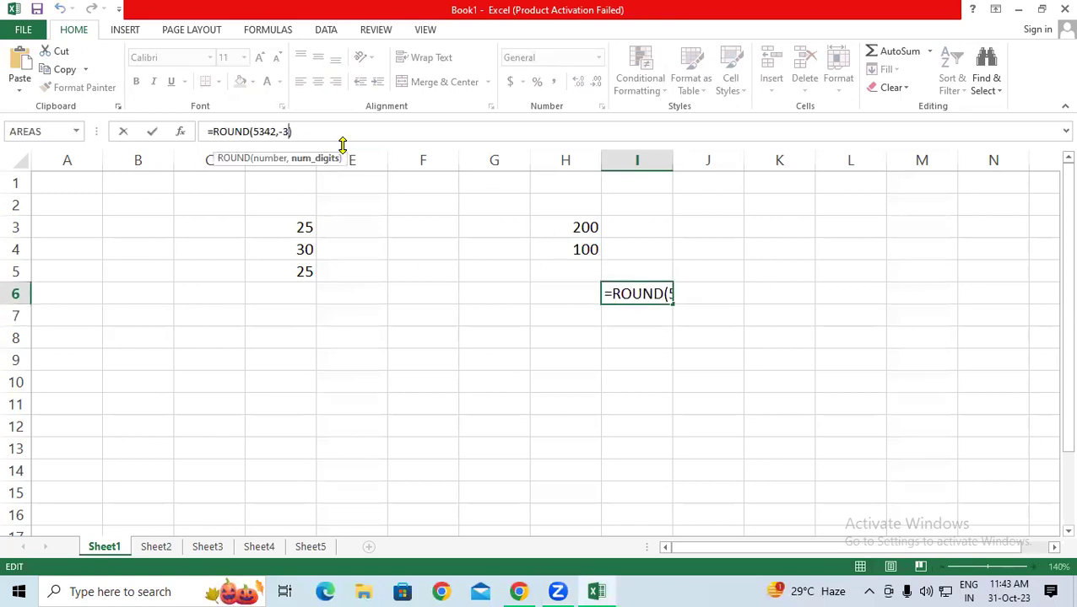
pyautogui.press('BackSpace')
pyautogui.write('2')
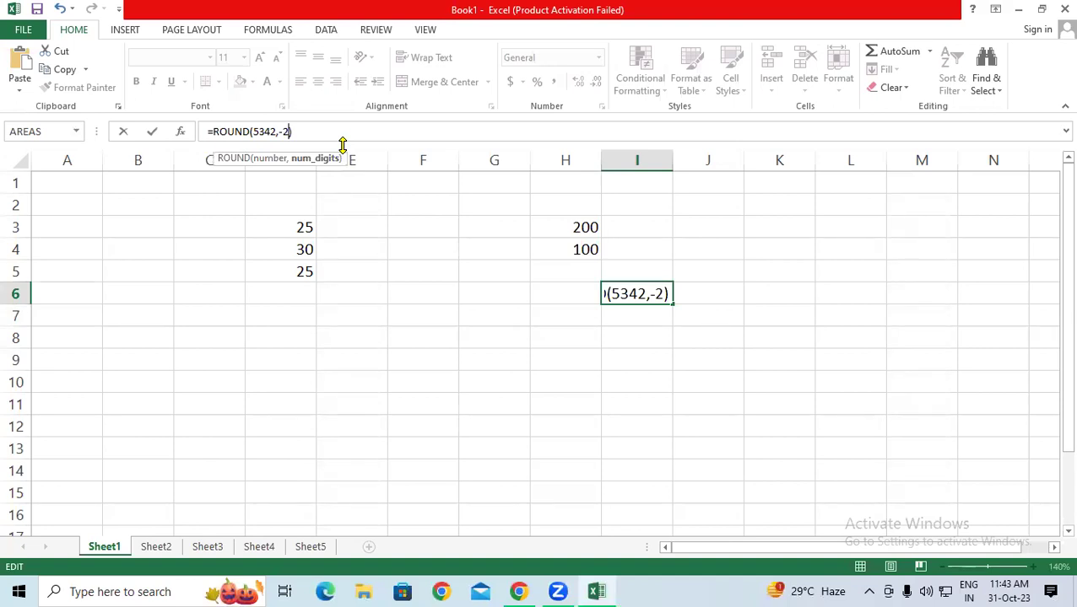
pyautogui.press('Return')
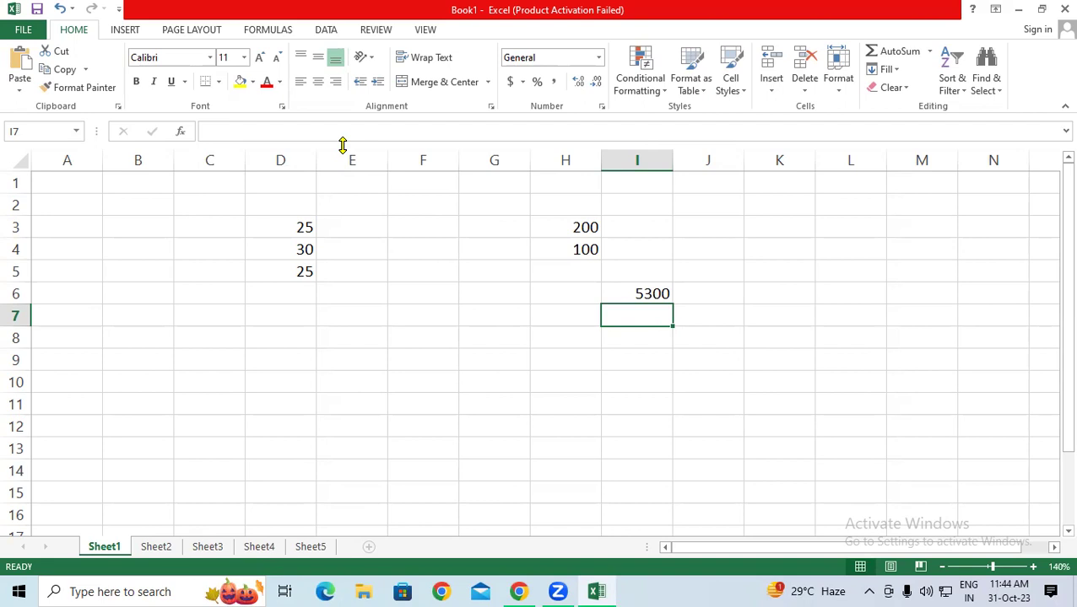
# Step: Revise I6 to =ROUND(5342,-1) so it shows 5340
pyautogui.click(649, 286)
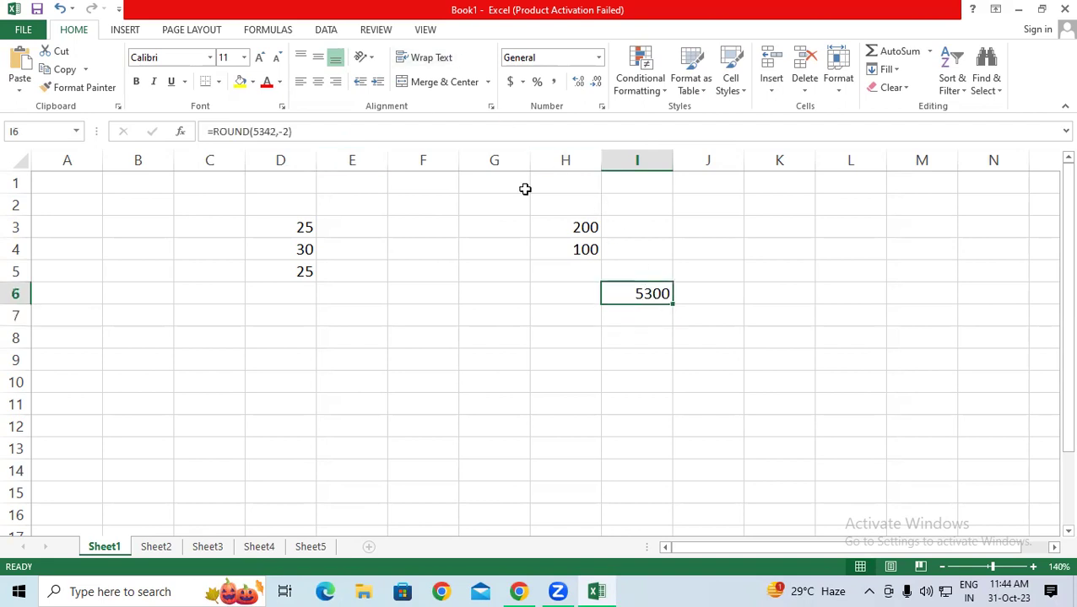
pyautogui.click(289, 132)
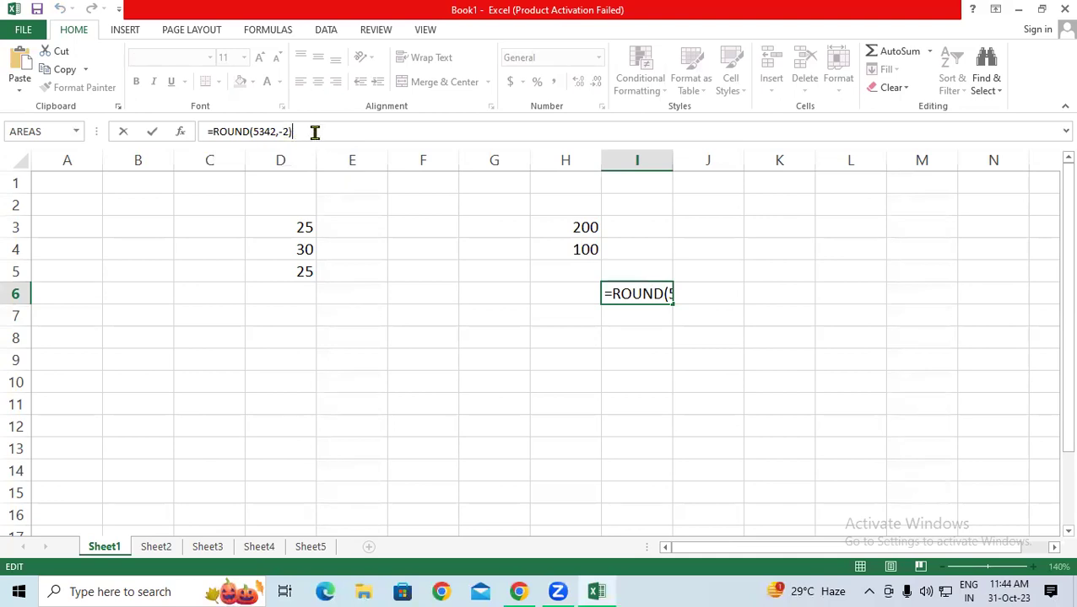
pyautogui.write(')')
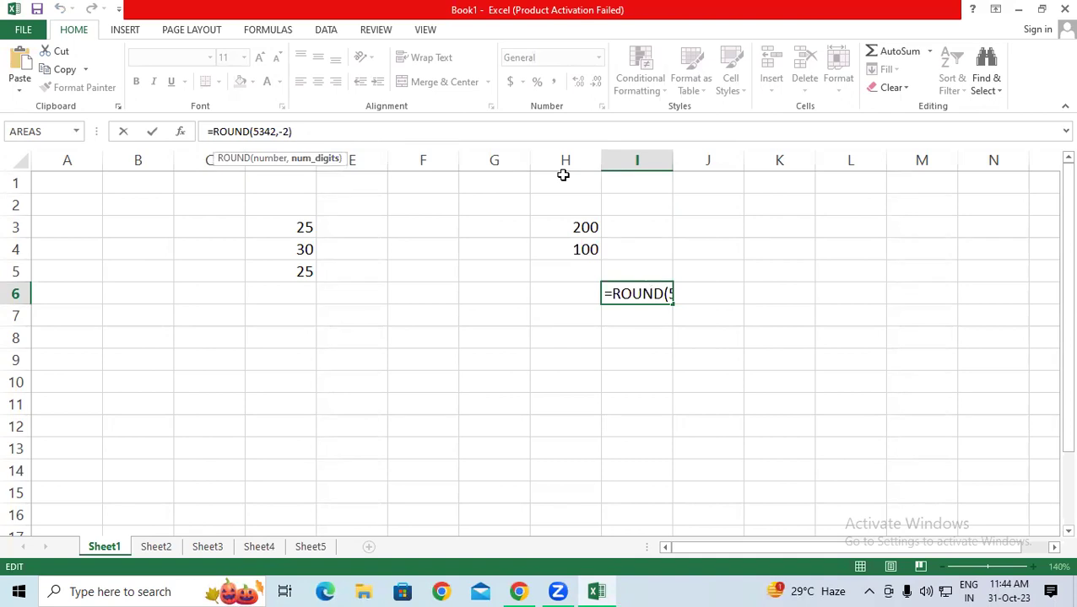
pyautogui.press('BackSpace')
pyautogui.write('1')
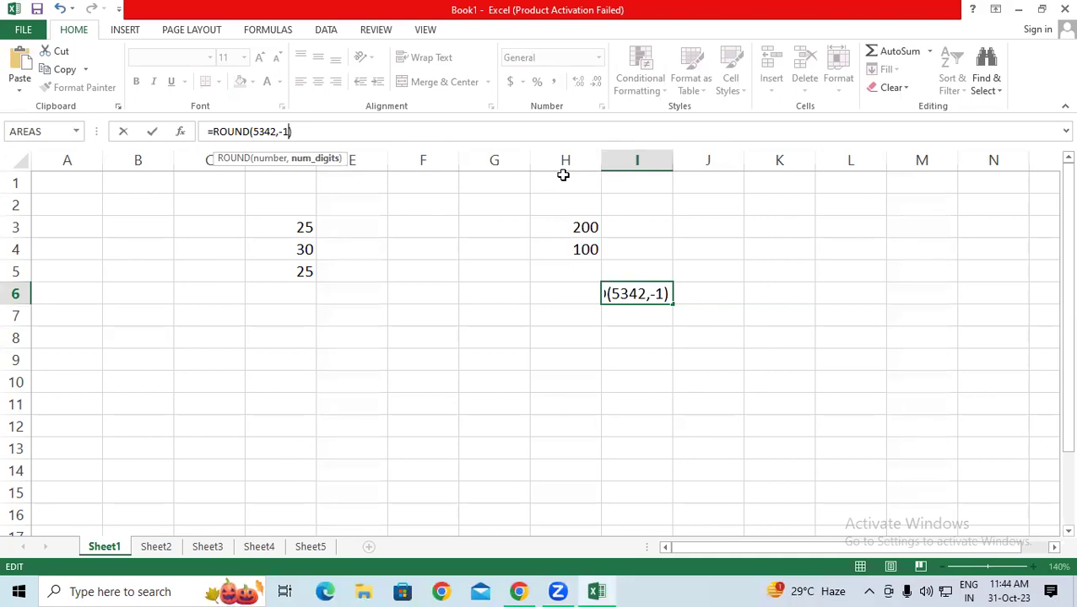
pyautogui.press('Return')
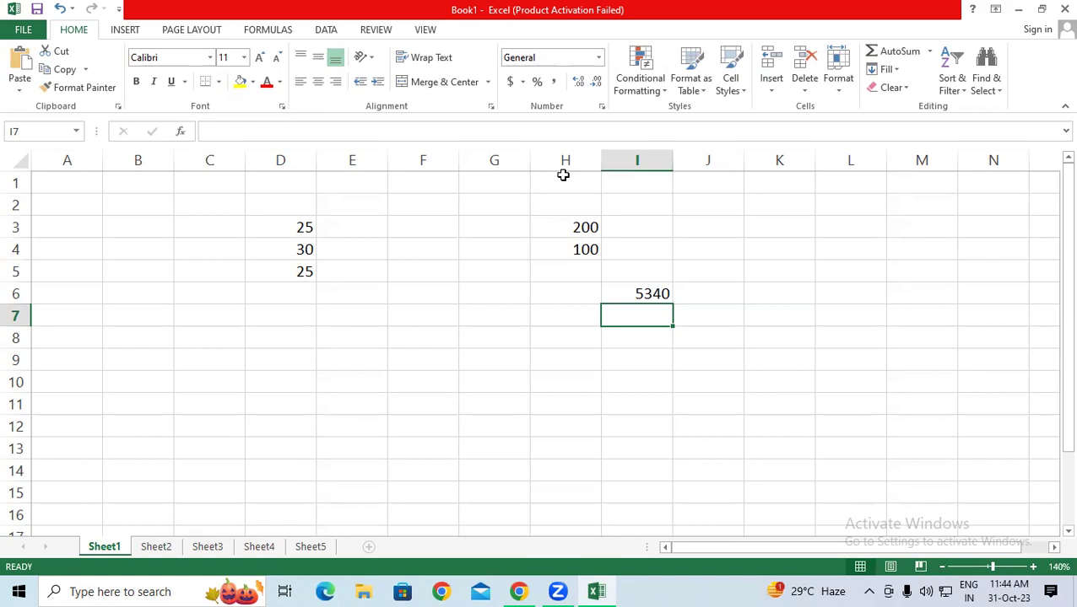
# Step: Enter =POWER(4,2) in cell D8
pyautogui.click(309, 338)
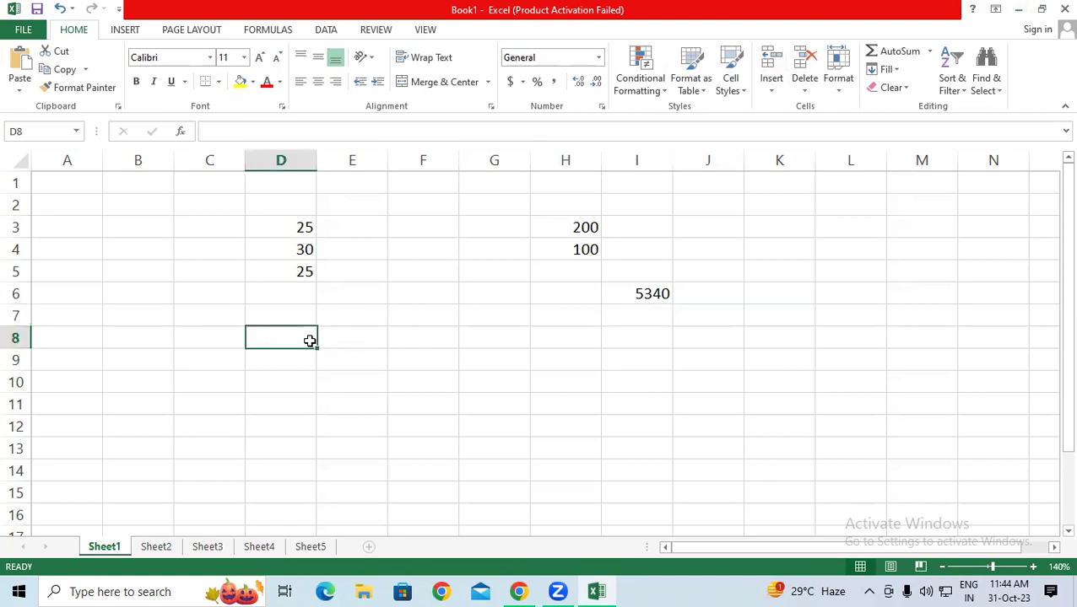
pyautogui.write('=')
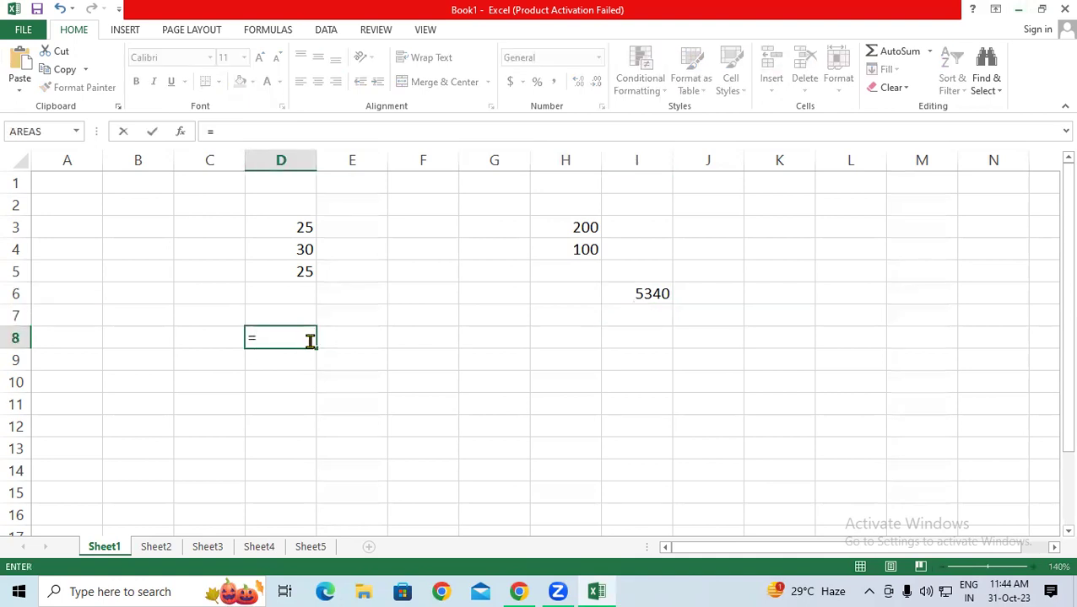
pyautogui.write('POWER(')
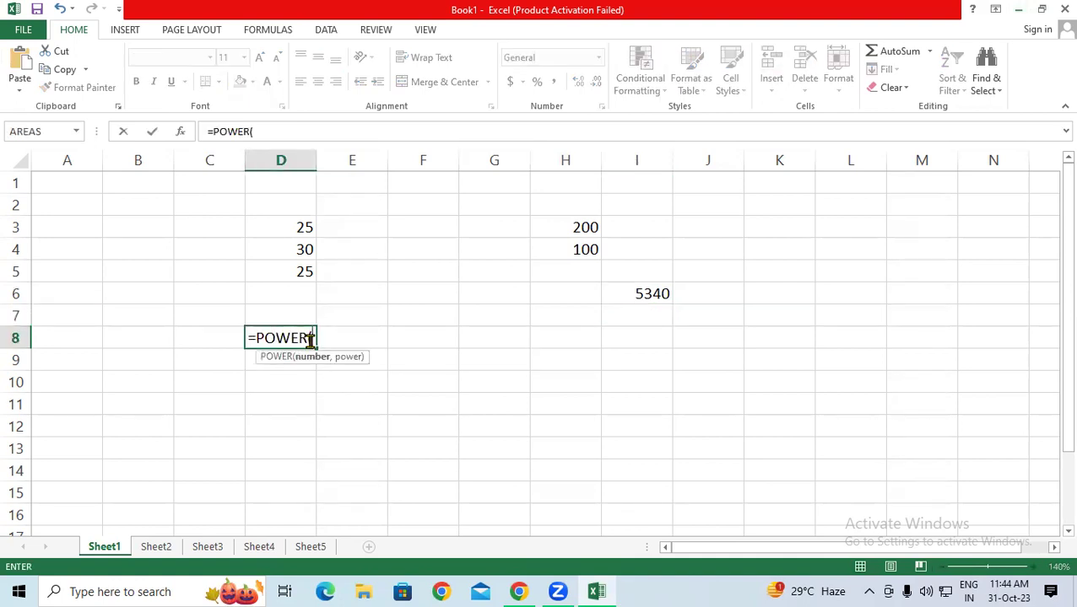
pyautogui.write('4,2')
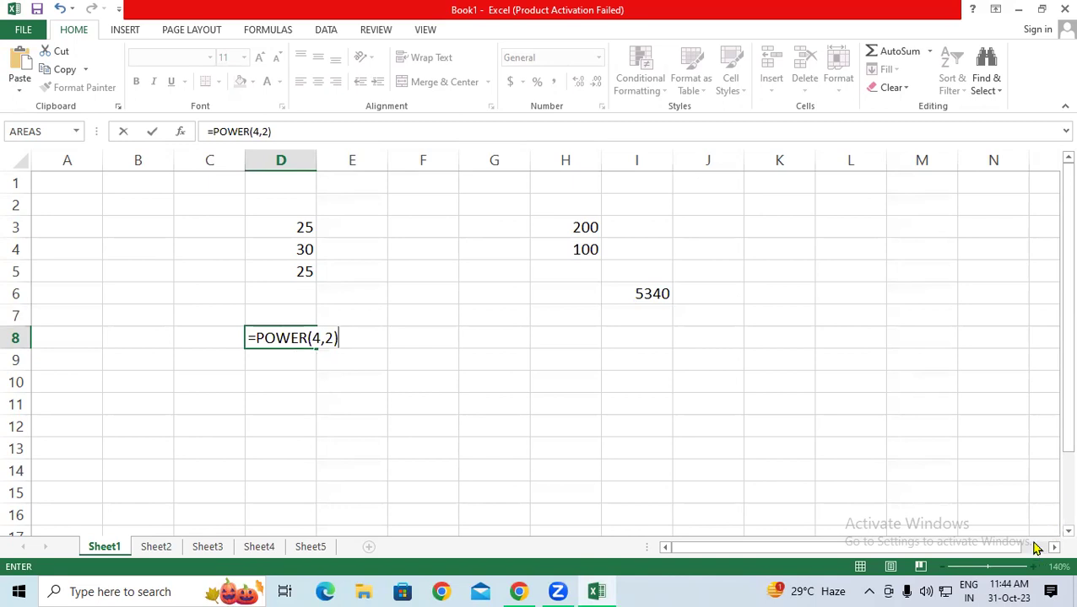
pyautogui.press('Return')
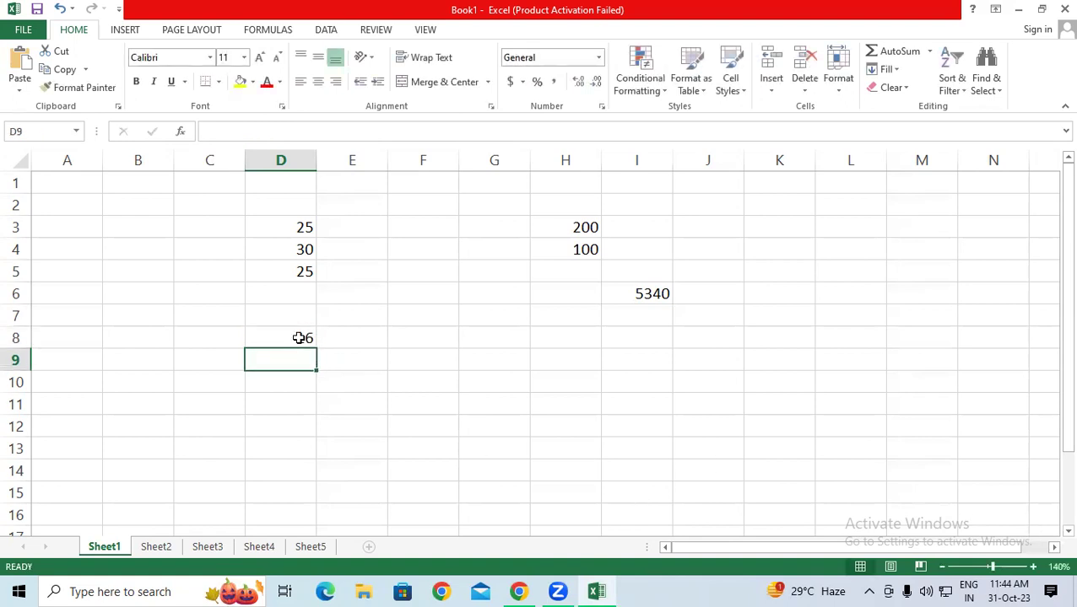
# Step: Change the D8 exponent to 3 so =POWER(4,3) shows 64
pyautogui.click(300, 337)
pyautogui.click(275, 131)
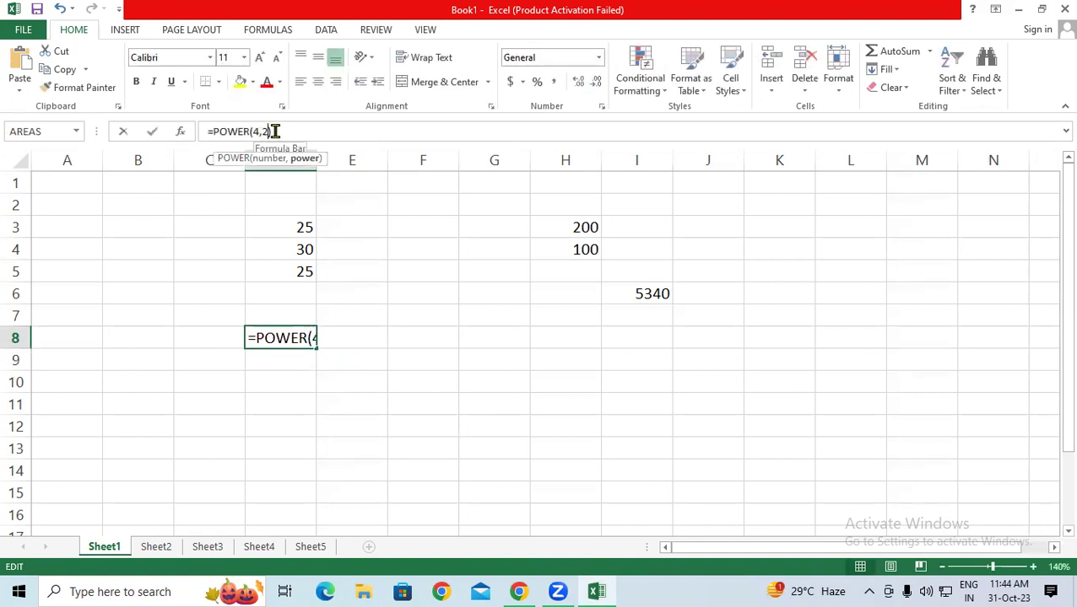
pyautogui.press('BackSpace')
pyautogui.write('3')
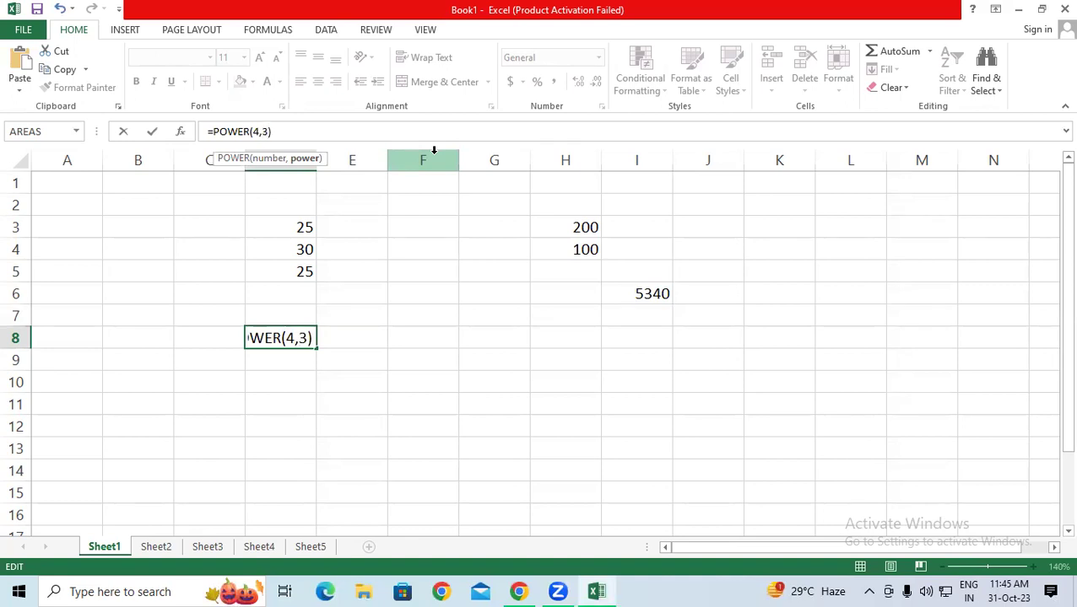
pyautogui.press('Return')
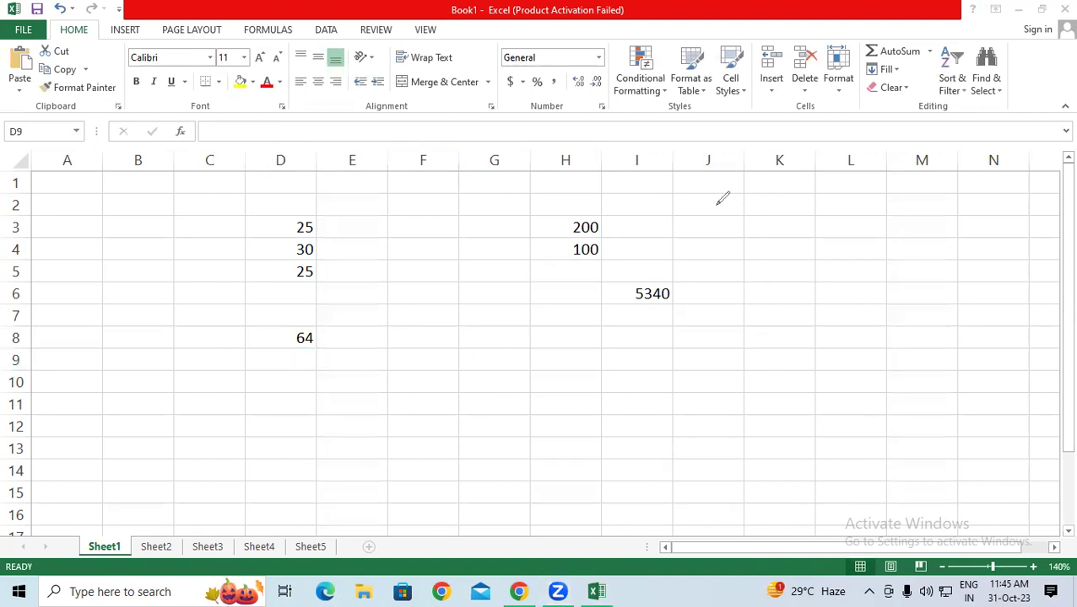
pyautogui.moveTo(718, 205); pyautogui.dragTo(726, 278)
pyautogui.moveTo(757, 151); pyautogui.dragTo(762, 185)
pyautogui.moveTo(715, 286); pyautogui.dragTo(739, 278)
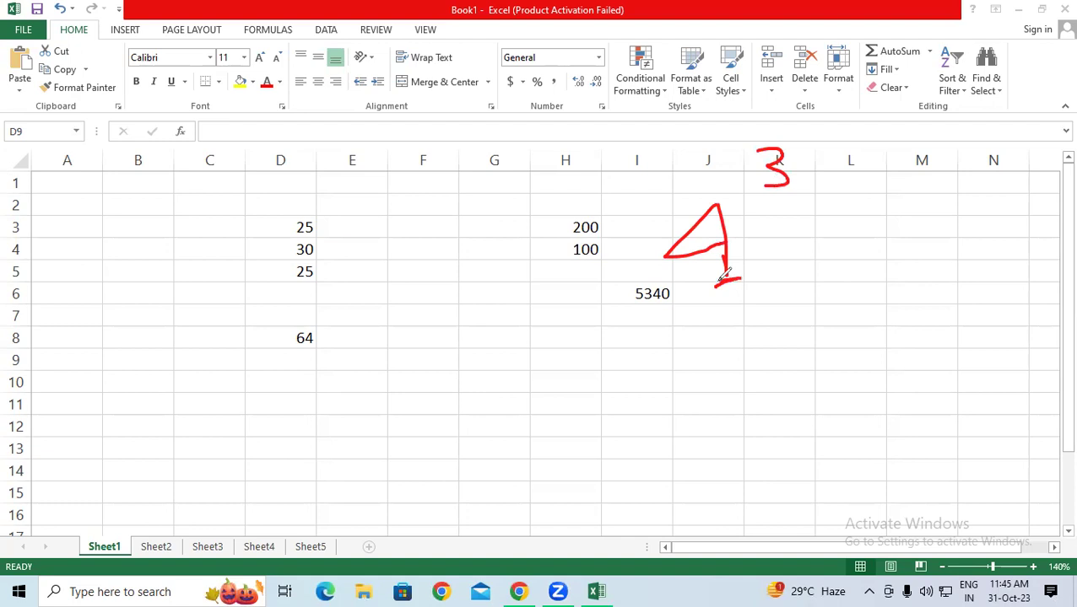
pyautogui.moveTo(768, 365)
pyautogui.mouseDown()
pyautogui.moveTo(775, 427)
pyautogui.moveTo(740, 403)
pyautogui.moveTo(817, 382)
pyautogui.mouseUp()
pyautogui.moveTo(793, 371); pyautogui.dragTo(858, 408)
pyautogui.moveTo(866, 334)
pyautogui.mouseDown()
pyautogui.moveTo(869, 393)
pyautogui.moveTo(882, 342)
pyautogui.mouseUp()
pyautogui.moveTo(915, 300); pyautogui.dragTo(892, 369)
pyautogui.moveTo(901, 319); pyautogui.dragTo(975, 346)
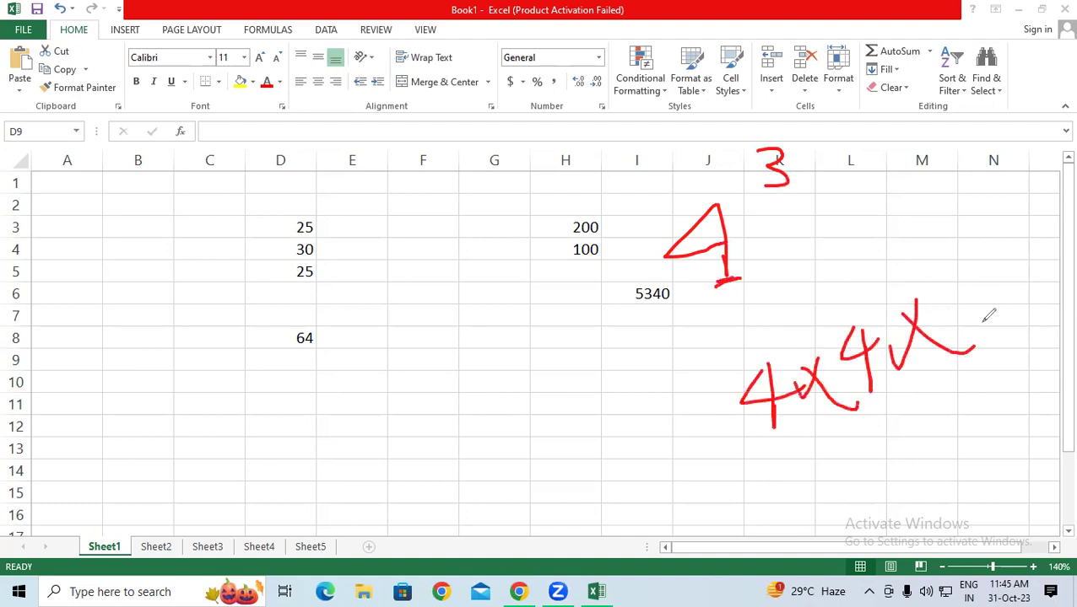
pyautogui.moveTo(977, 297); pyautogui.dragTo(992, 372)
pyautogui.moveTo(976, 294); pyautogui.dragTo(999, 320)
pyautogui.moveTo(791, 426)
pyautogui.mouseDown()
pyautogui.moveTo(864, 404)
pyautogui.moveTo(927, 420)
pyautogui.moveTo(993, 369)
pyautogui.mouseUp()
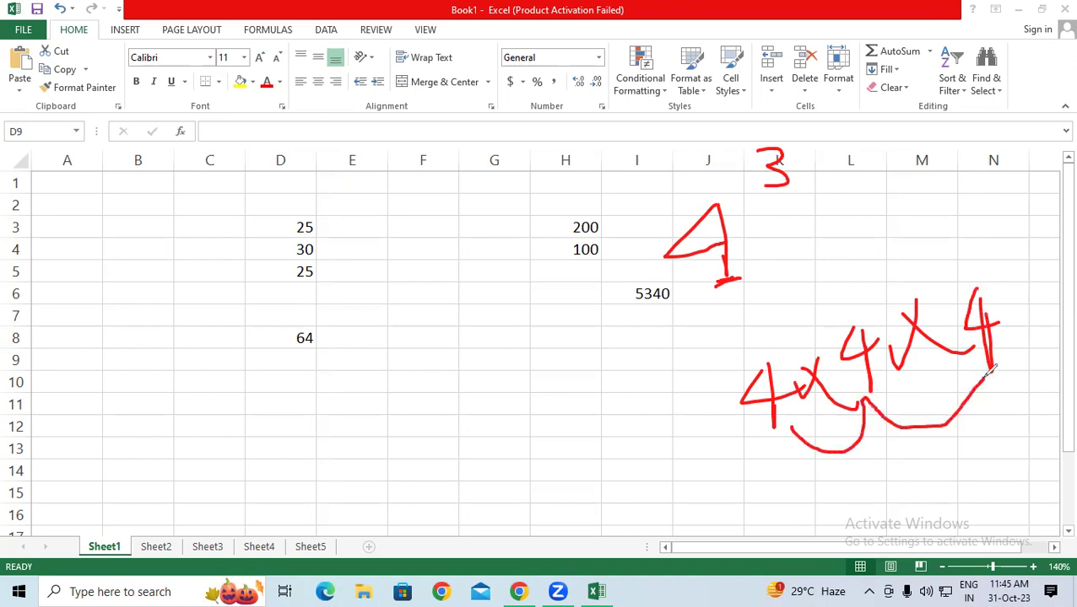
pyautogui.moveTo(148, 312)
pyautogui.mouseDown()
pyautogui.moveTo(213, 299)
pyautogui.moveTo(219, 361)
pyautogui.moveTo(195, 356)
pyautogui.mouseUp()
pyautogui.moveTo(223, 238); pyautogui.dragTo(280, 264)
pyautogui.moveTo(361, 368); pyautogui.dragTo(335, 409)
pyautogui.moveTo(385, 346); pyautogui.dragTo(372, 409)
pyautogui.moveTo(360, 366); pyautogui.dragTo(383, 390)
pyautogui.moveTo(399, 352)
pyautogui.mouseDown()
pyautogui.moveTo(422, 388)
pyautogui.moveTo(440, 335)
pyautogui.mouseUp()
pyautogui.moveTo(280, 267); pyautogui.dragTo(262, 310)
pyautogui.moveTo(482, 313)
pyautogui.mouseDown()
pyautogui.moveTo(462, 362)
pyautogui.moveTo(495, 346)
pyautogui.mouseUp()
pyautogui.moveTo(502, 314)
pyautogui.mouseDown()
pyautogui.moveTo(530, 361)
pyautogui.moveTo(546, 306)
pyautogui.mouseUp()
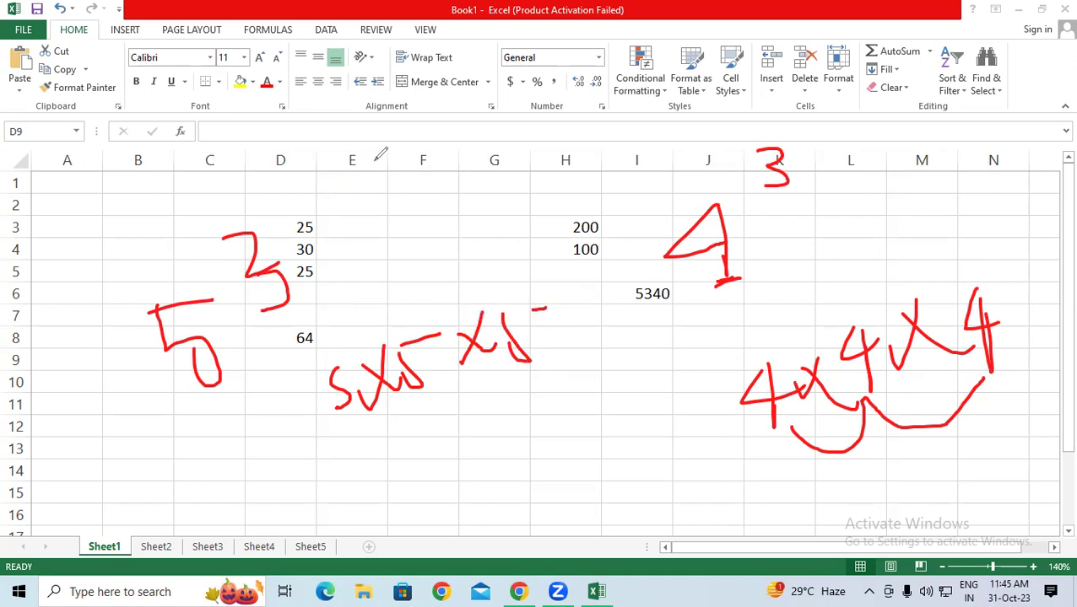
pyautogui.moveTo(398, 185)
pyautogui.mouseDown()
pyautogui.moveTo(432, 177)
pyautogui.moveTo(416, 225)
pyautogui.mouseUp()
pyautogui.moveTo(435, 136); pyautogui.dragTo(483, 155)
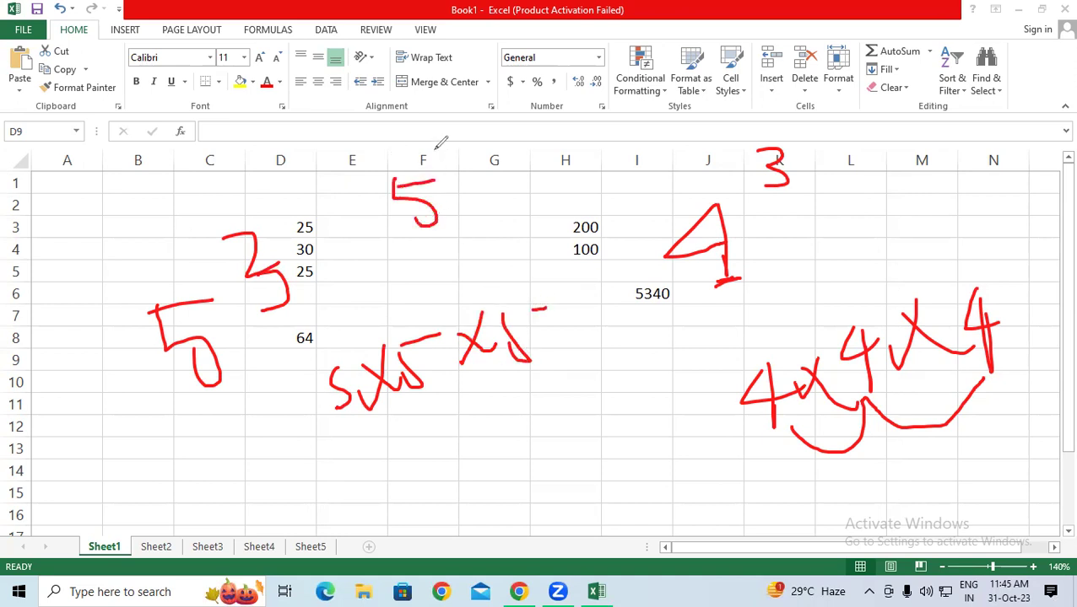
pyautogui.moveTo(432, 250); pyautogui.dragTo(448, 248)
pyautogui.moveTo(469, 205); pyautogui.dragTo(447, 245)
pyautogui.moveTo(608, 44)
pyautogui.mouseDown()
pyautogui.moveTo(615, 90)
pyautogui.moveTo(667, 78)
pyautogui.mouseUp()
pyautogui.moveTo(677, 49)
pyautogui.mouseDown()
pyautogui.moveTo(722, 51)
pyautogui.moveTo(747, 68)
pyautogui.mouseUp()
pyautogui.moveTo(635, 103)
pyautogui.mouseDown()
pyautogui.moveTo(643, 133)
pyautogui.moveTo(727, 114)
pyautogui.mouseUp()
pyautogui.moveTo(800, 80)
pyautogui.mouseDown()
pyautogui.moveTo(797, 103)
pyautogui.moveTo(822, 93)
pyautogui.mouseUp()
pyautogui.moveTo(915, 24); pyautogui.dragTo(927, 57)
pyautogui.moveTo(970, 24)
pyautogui.mouseDown()
pyautogui.moveTo(959, 72)
pyautogui.moveTo(995, 81)
pyautogui.moveTo(1031, 56)
pyautogui.moveTo(1018, 25)
pyautogui.mouseUp()
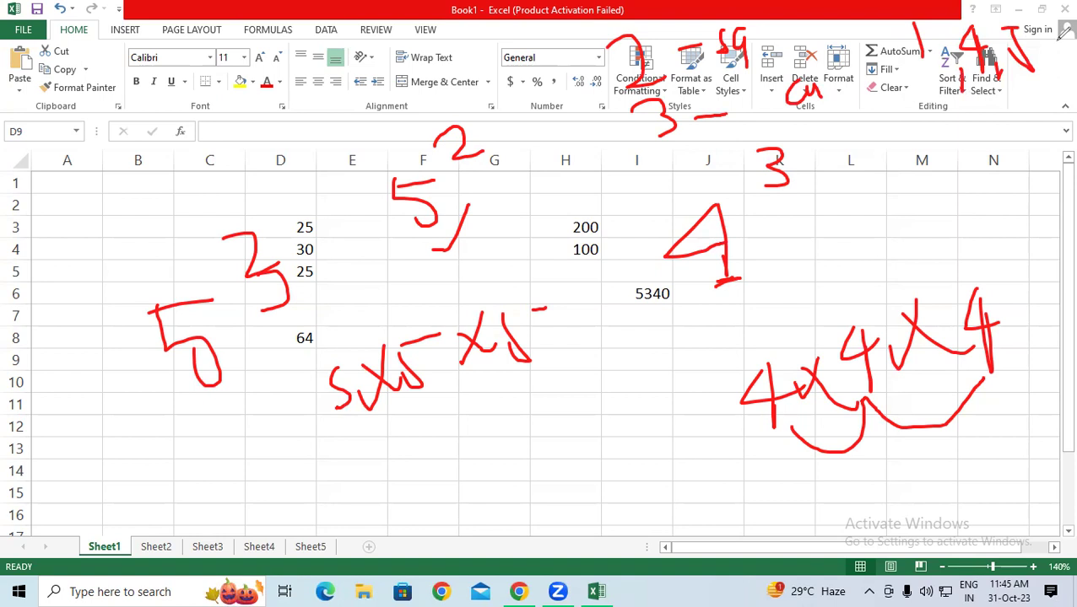
pyautogui.moveTo(918, 171); pyautogui.dragTo(939, 231)
pyautogui.moveTo(964, 180); pyautogui.dragTo(962, 211)
pyautogui.moveTo(957, 135); pyautogui.dragTo(1012, 142)
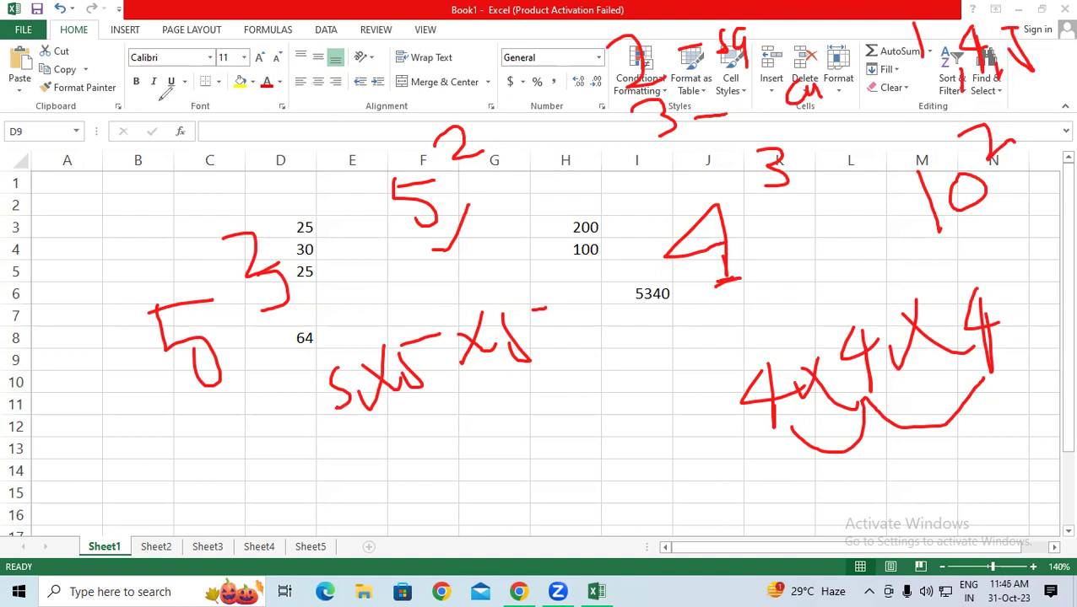
pyautogui.moveTo(205, 107)
pyautogui.mouseDown()
pyautogui.moveTo(233, 176)
pyautogui.moveTo(202, 152)
pyautogui.mouseUp()
pyautogui.moveTo(221, 54); pyautogui.dragTo(249, 98)
pyautogui.moveTo(439, 44)
pyautogui.mouseDown()
pyautogui.moveTo(422, 49)
pyautogui.moveTo(447, 88)
pyautogui.mouseUp()
pyautogui.moveTo(463, 25); pyautogui.dragTo(473, 84)
pyautogui.moveTo(507, 23)
pyautogui.mouseDown()
pyautogui.moveTo(557, 49)
pyautogui.moveTo(595, 47)
pyautogui.mouseUp()
pyautogui.moveTo(413, 110)
pyautogui.mouseDown()
pyautogui.moveTo(509, 63)
pyautogui.moveTo(583, 52)
pyautogui.mouseUp()
pyautogui.moveTo(512, 140)
pyautogui.mouseDown()
pyautogui.moveTo(504, 179)
pyautogui.moveTo(557, 127)
pyautogui.moveTo(583, 149)
pyautogui.mouseUp()
pyautogui.moveTo(512, 199)
pyautogui.mouseDown()
pyautogui.moveTo(575, 168)
pyautogui.moveTo(641, 177)
pyautogui.mouseUp()
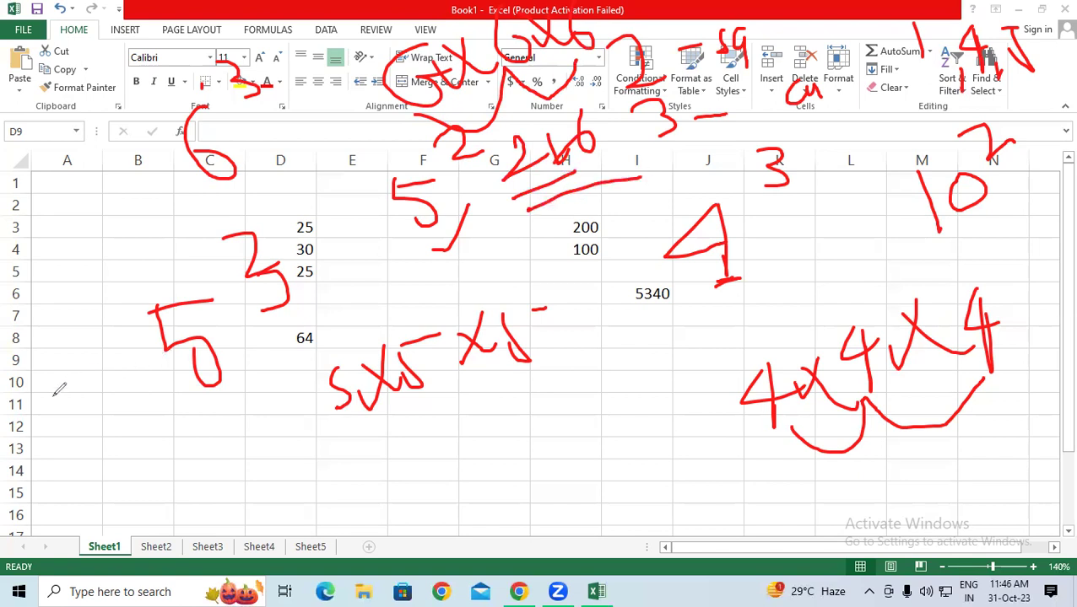
pyautogui.press('e')
pyautogui.press('Escape')
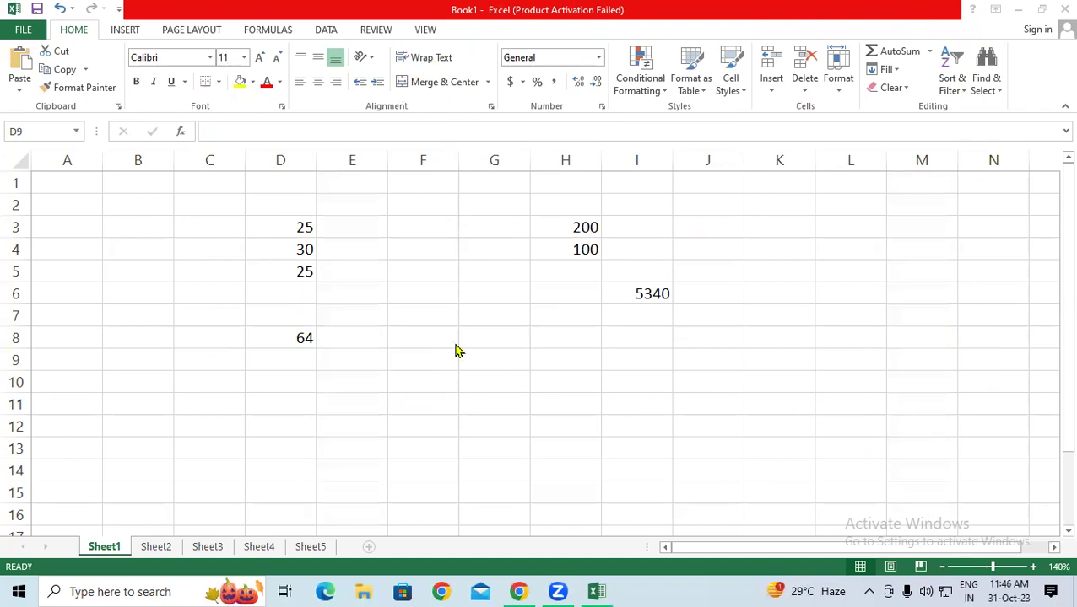